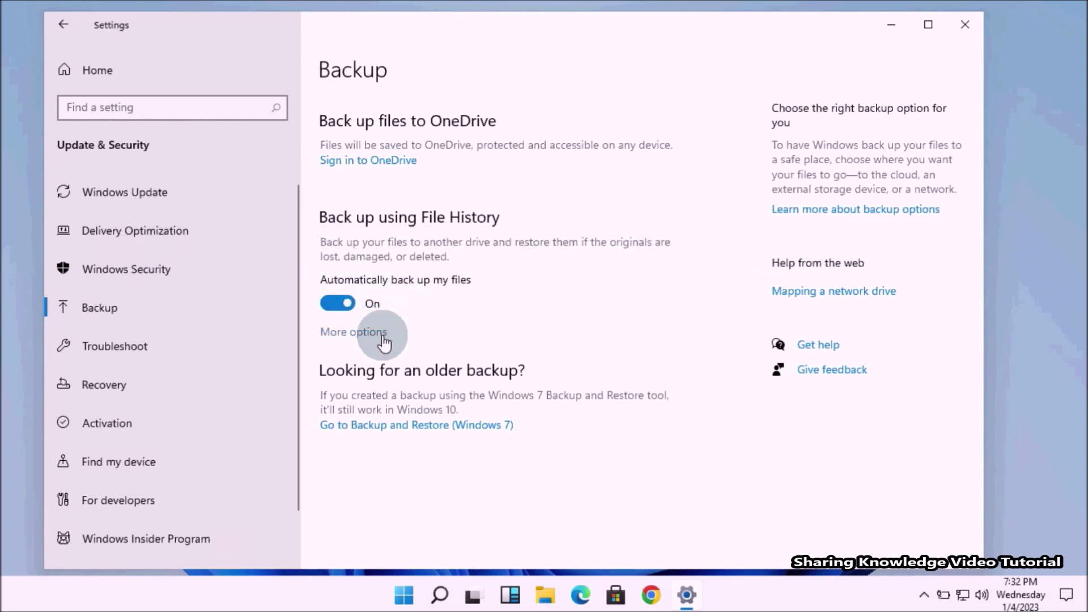
Review the File History backup options in a maximized window, then go back to the Backup page.
click(348, 335)
click(927, 25)
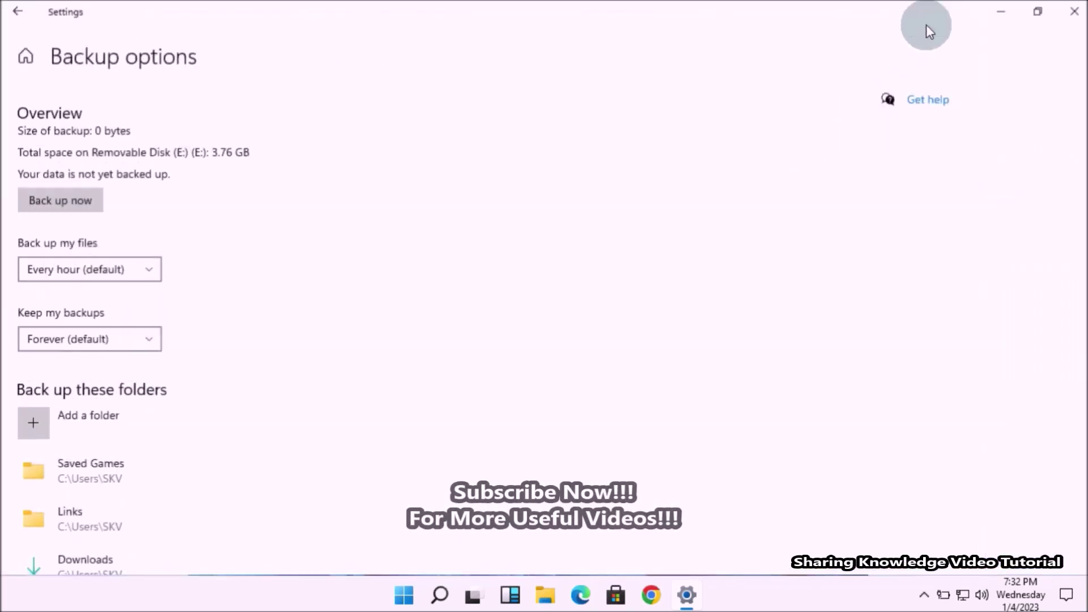
drag(1079, 195, 1076, 141)
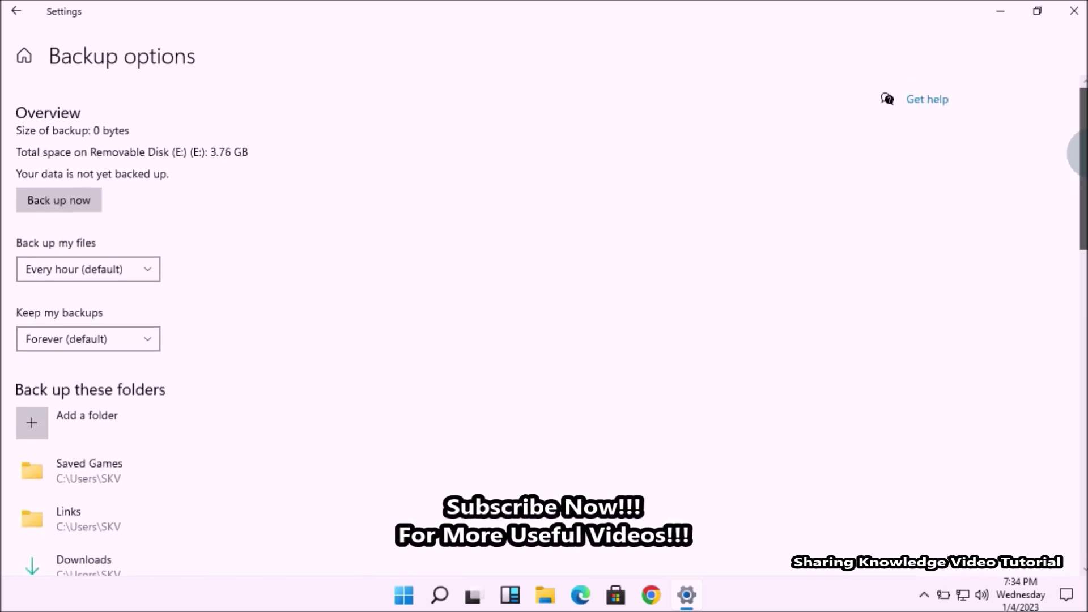
click(15, 11)
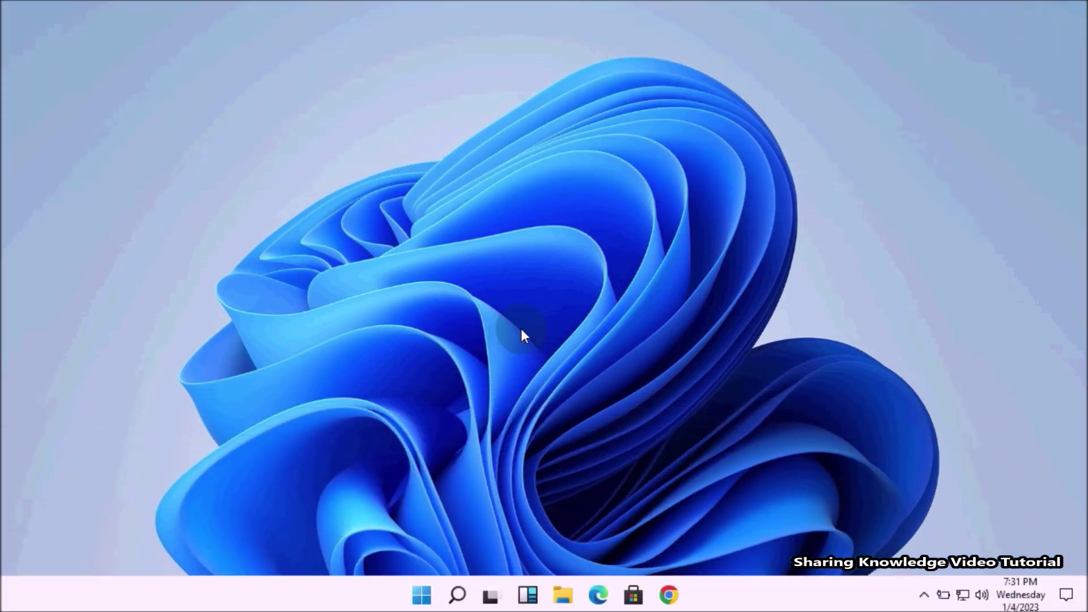
Reopen Settings at Update & Security > Backup and list the available backup drives.
key(super+i)
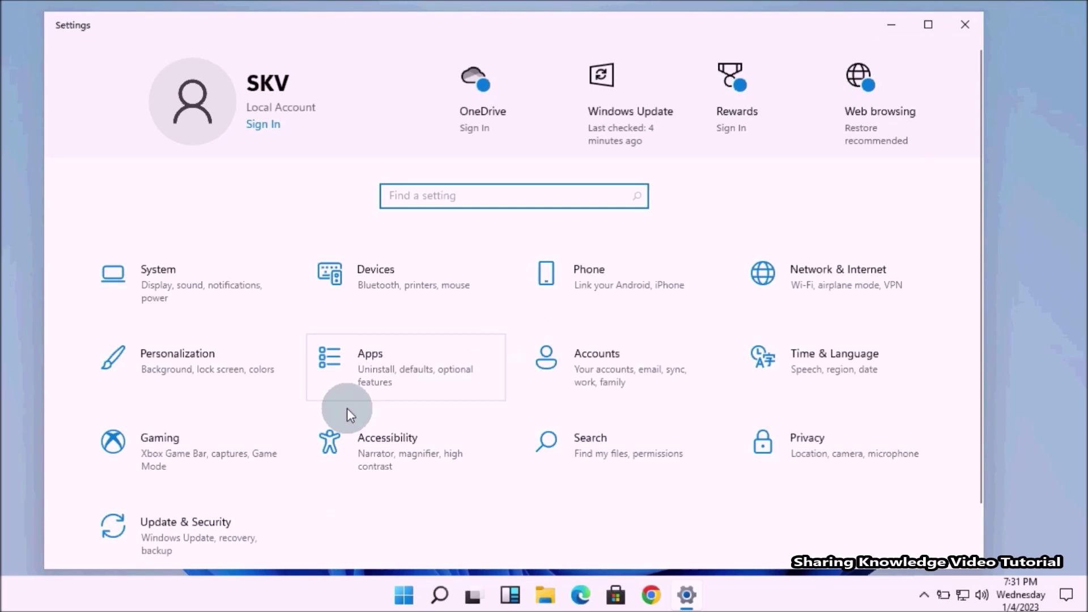
click(189, 536)
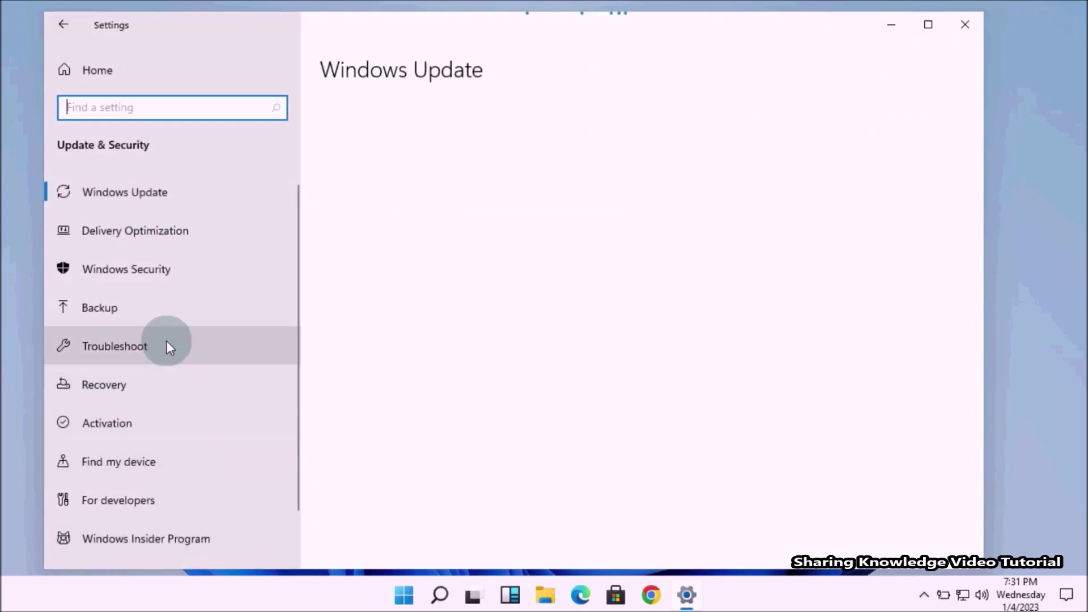
click(100, 310)
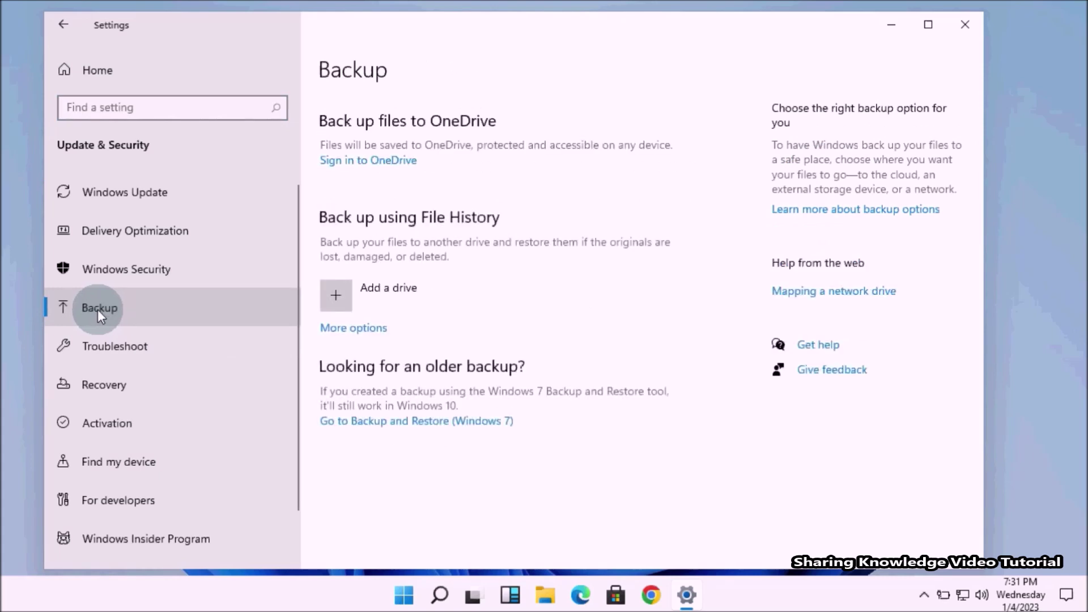
click(395, 289)
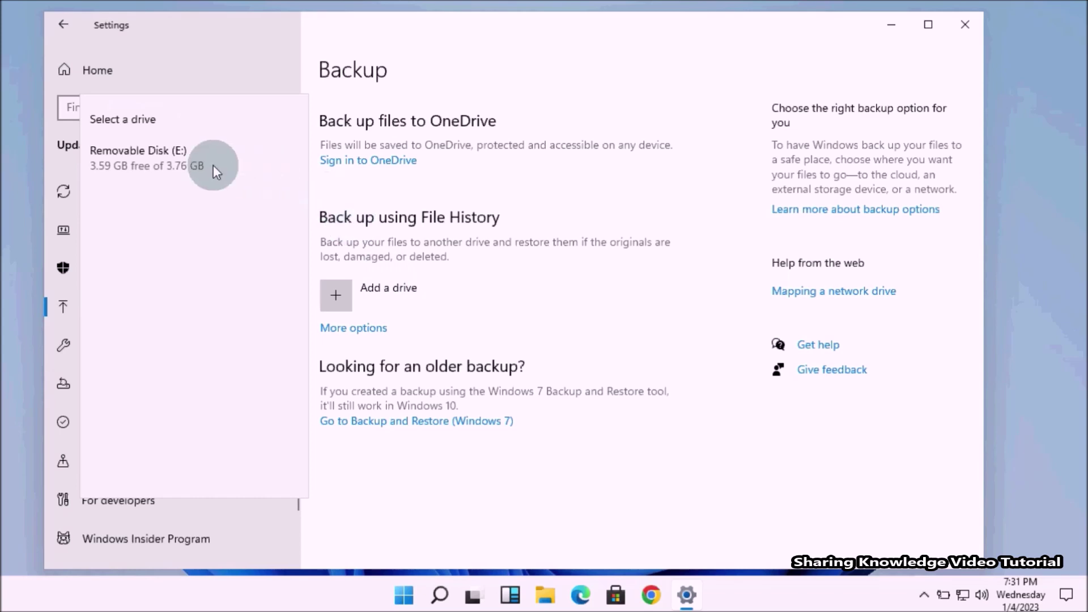
Choose Removable Disk (E:) for File History and switch automatic backup off and back On.
click(169, 162)
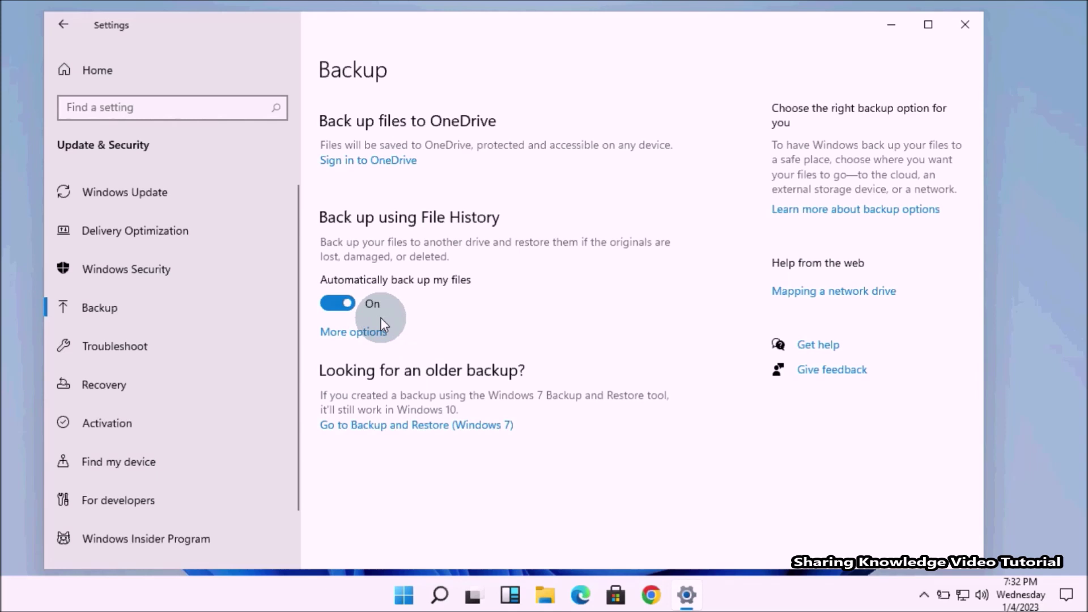
click(337, 307)
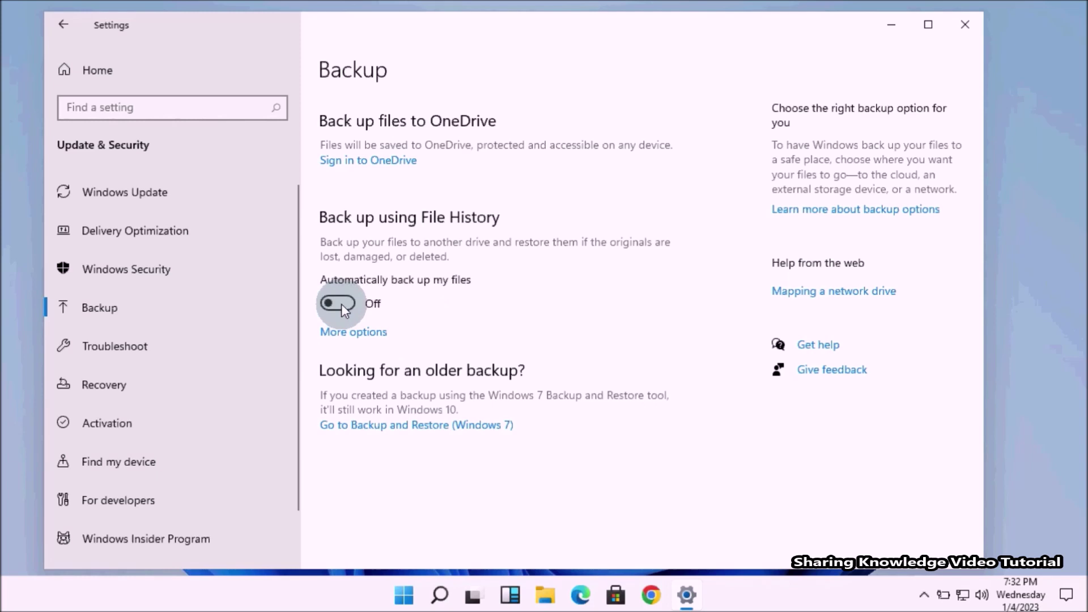
click(345, 304)
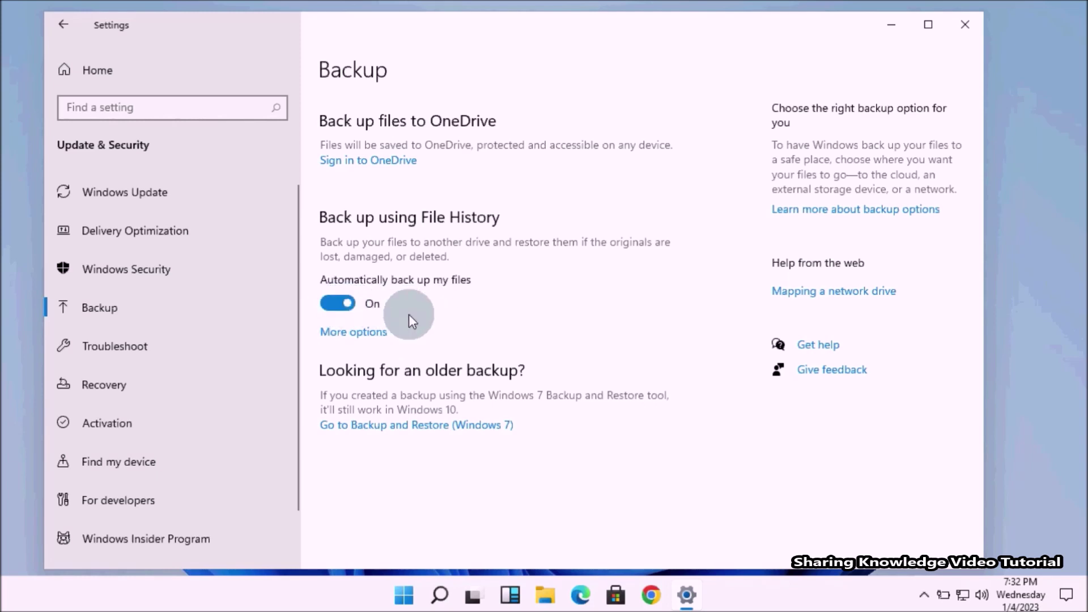
Open the backup options maximized, keeping backups every hour and kept forever.
click(350, 335)
click(926, 25)
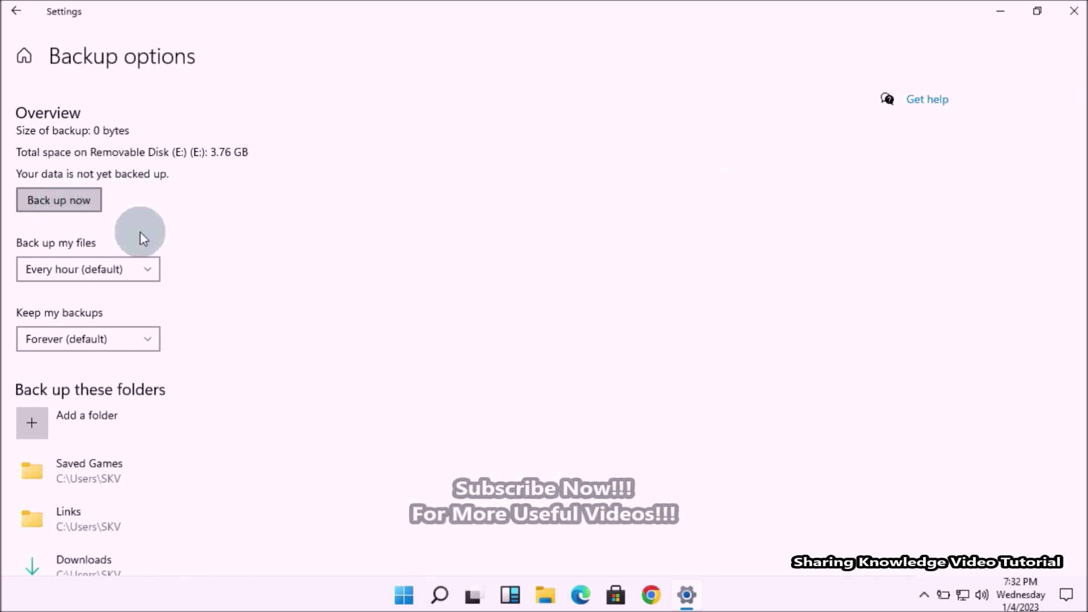
click(145, 273)
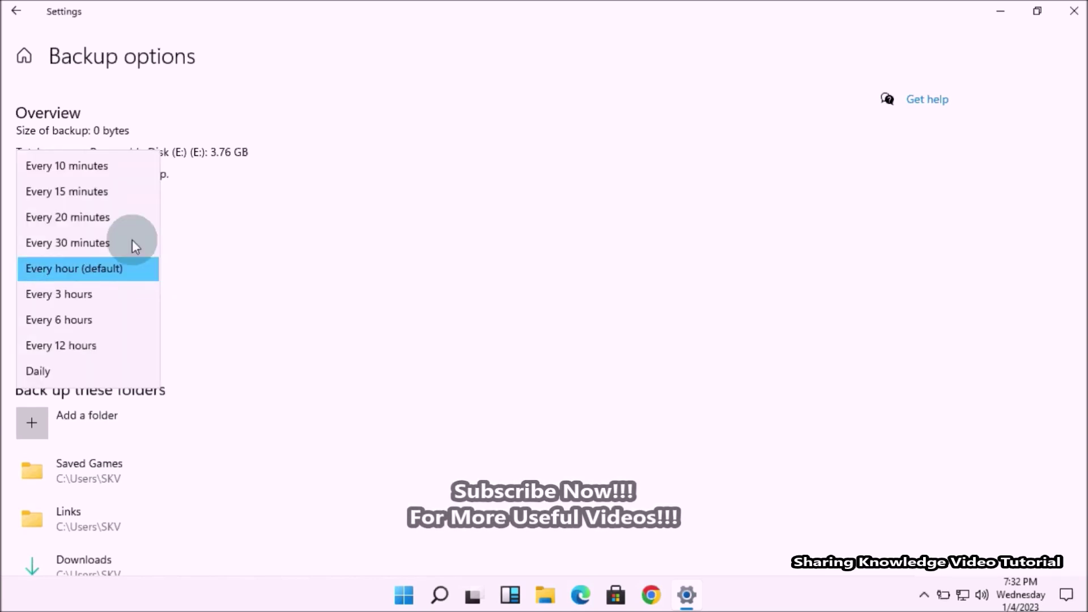
click(187, 274)
click(140, 339)
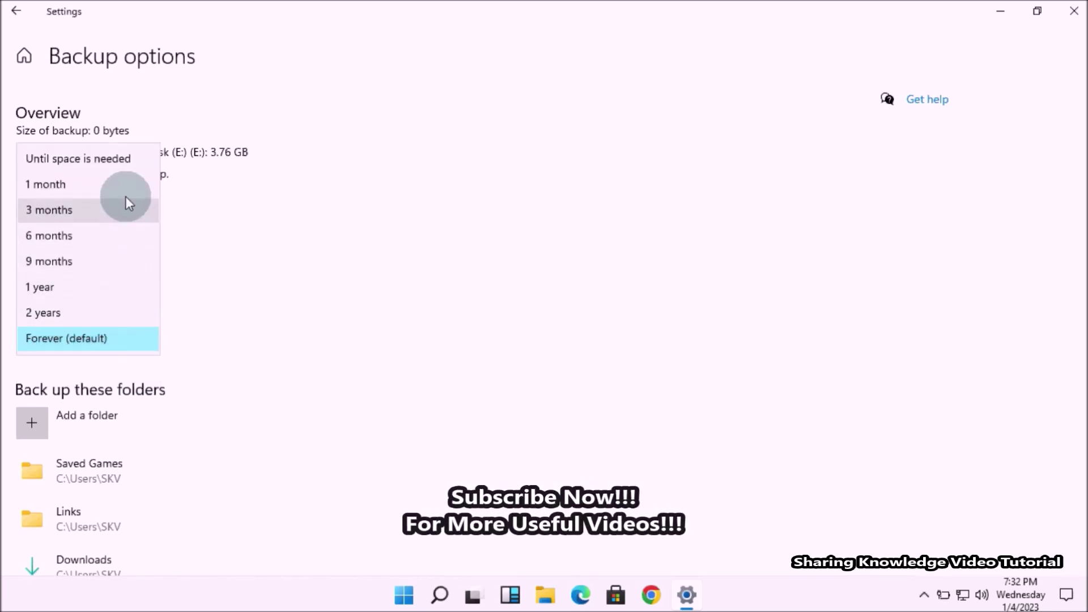
click(181, 301)
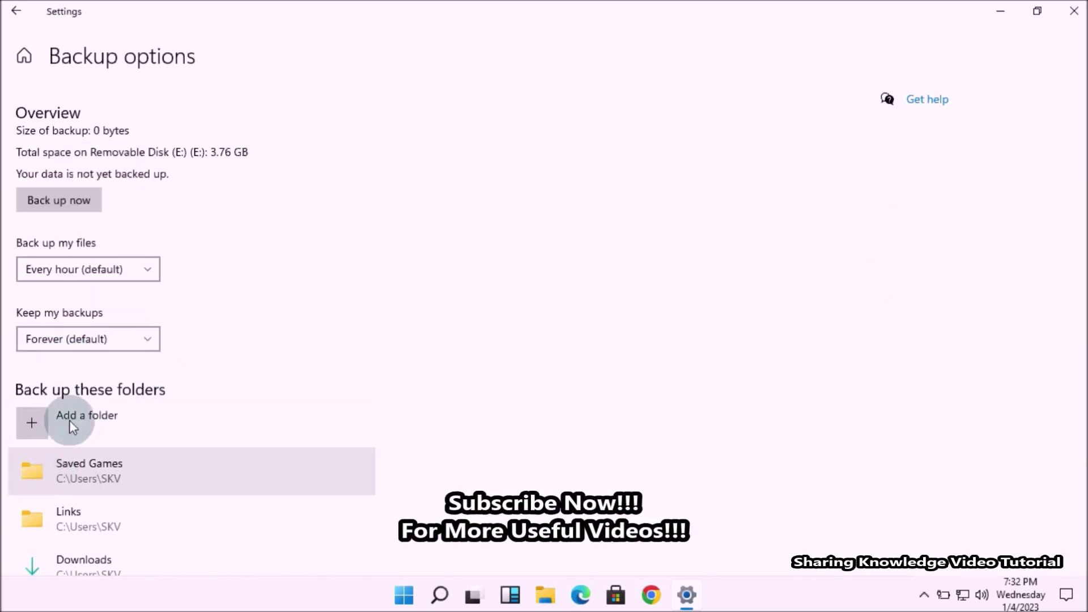
drag(1076, 230, 1069, 209)
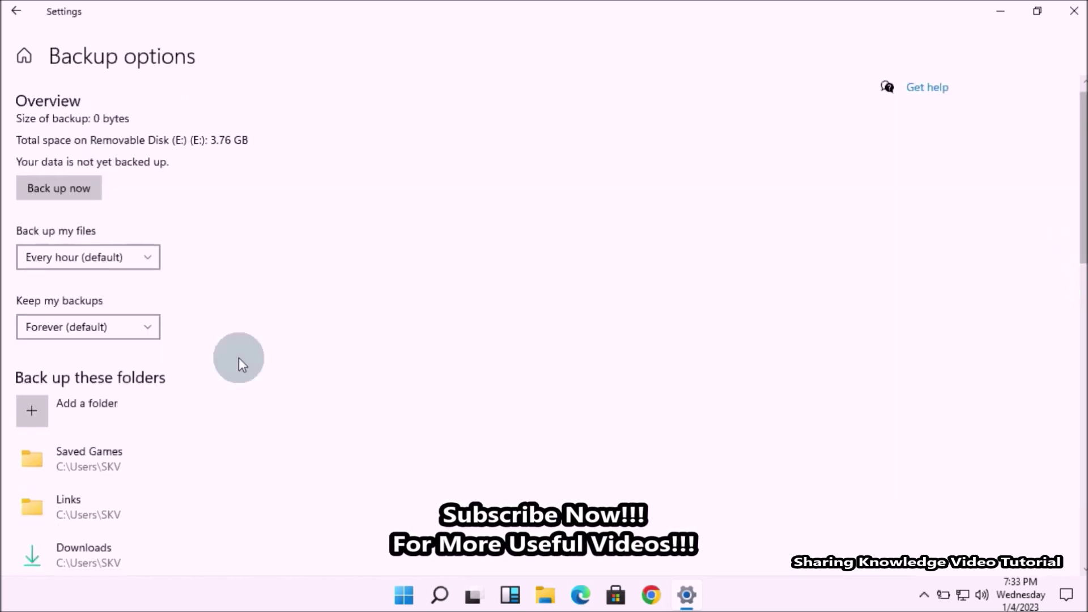
Cancel the folder chooser for adding a backup folder and scroll down to the folder lists.
click(93, 400)
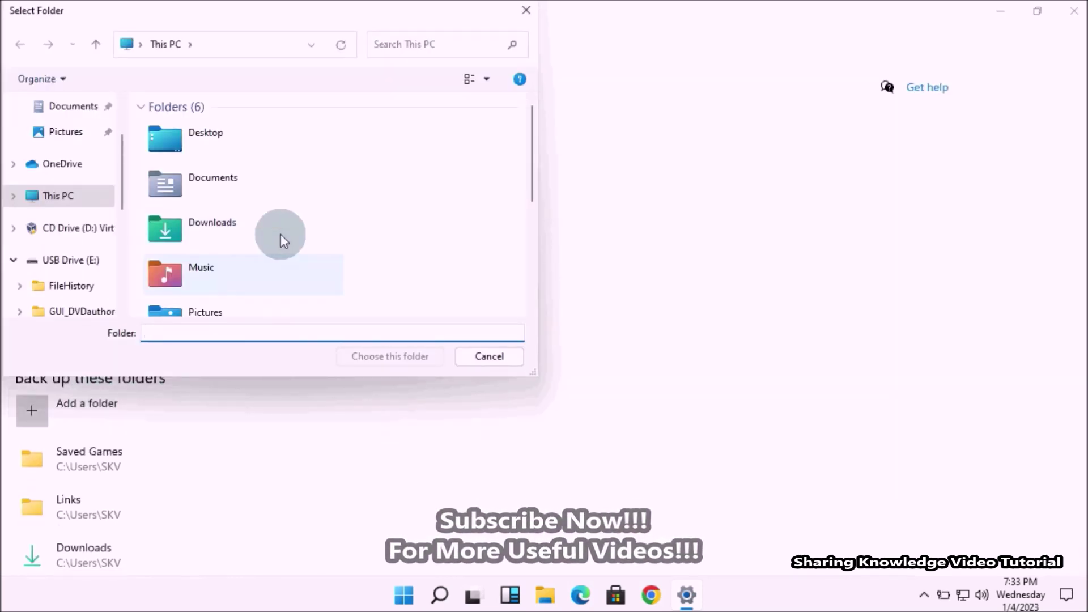
drag(539, 138, 536, 110)
click(489, 356)
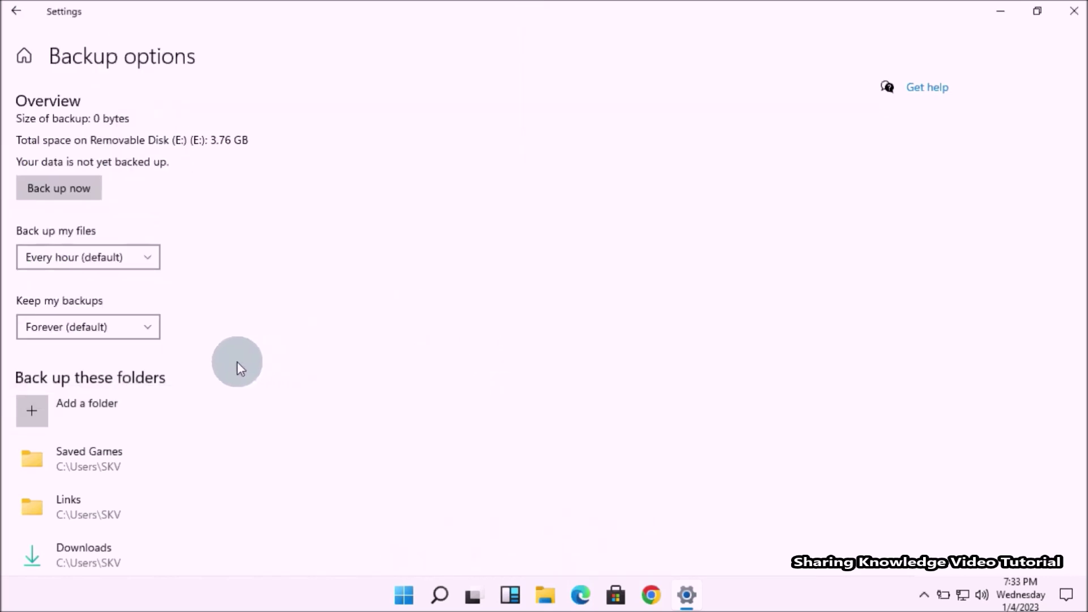
drag(1078, 255, 1063, 580)
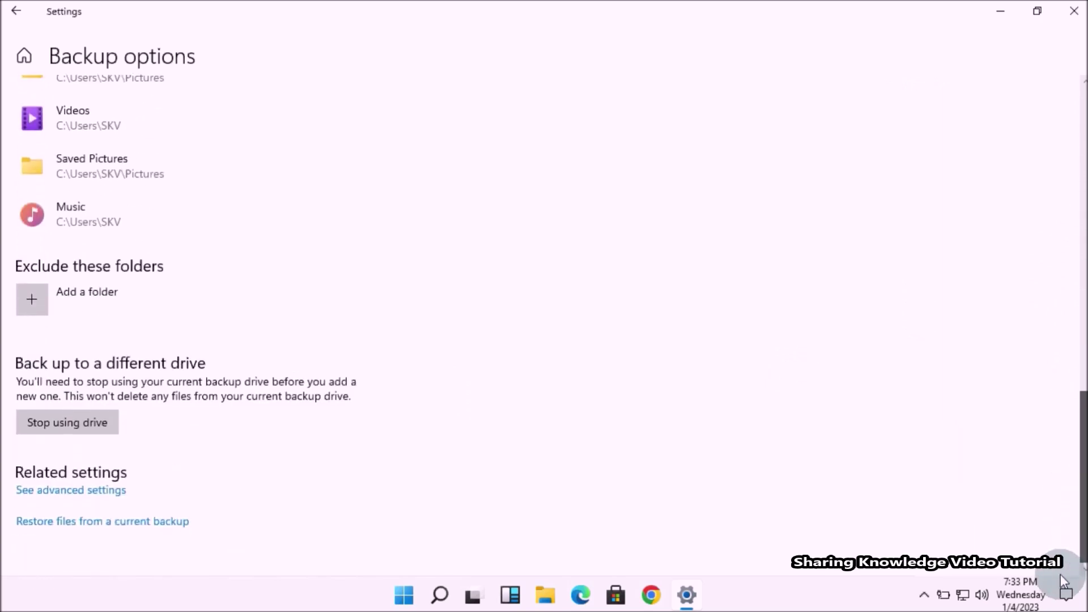
click(103, 212)
Add the Music folder to the excluded folders list.
click(94, 293)
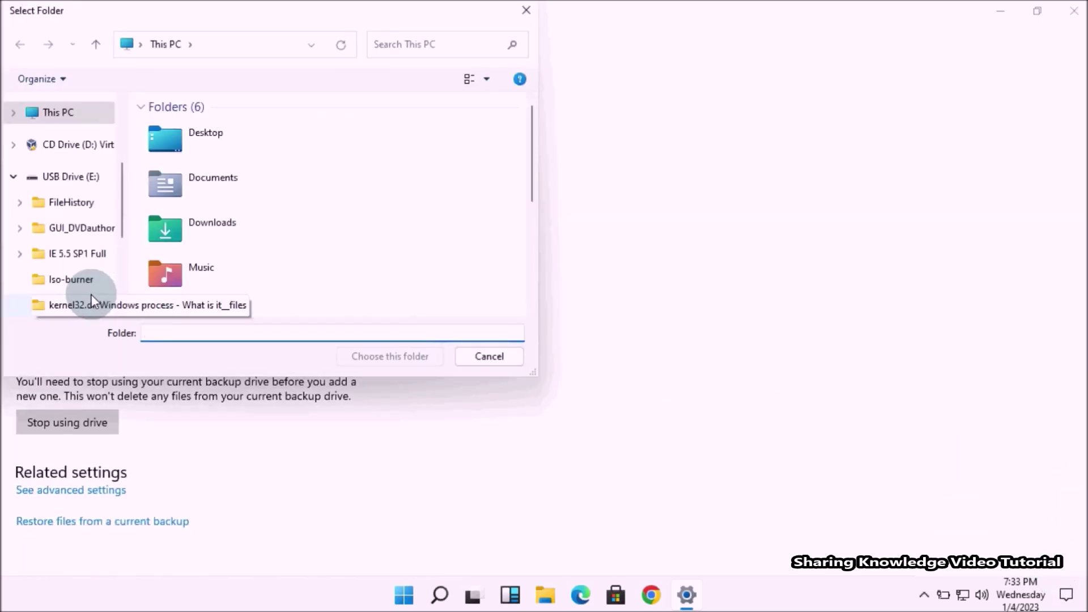
double_click(236, 256)
click(381, 359)
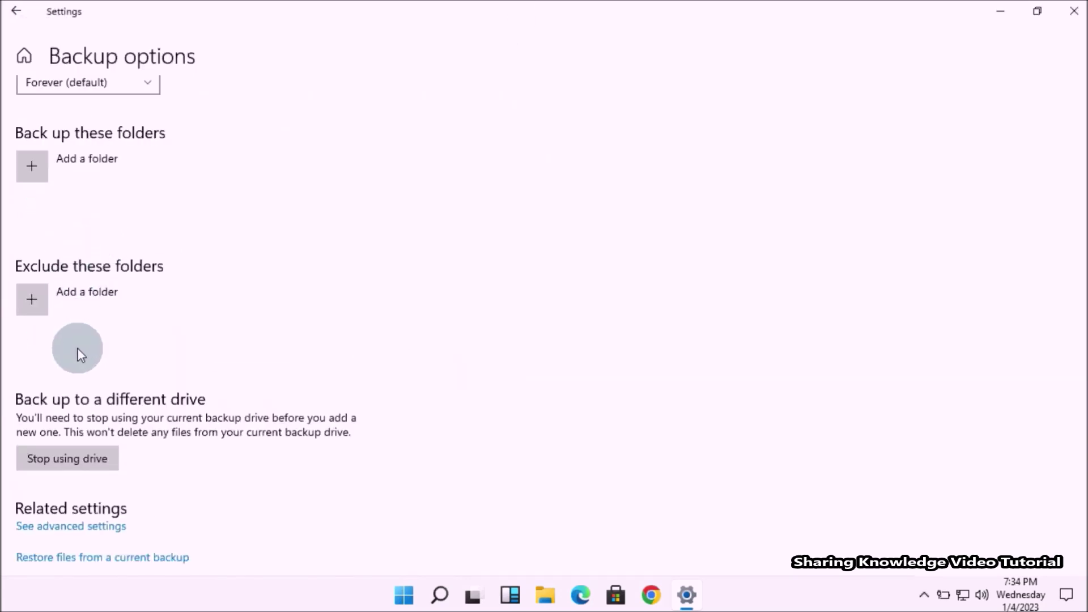
Check the excluded Music and the Saved Pictures folder entries, then go back to Backup.
drag(1073, 198, 1068, 377)
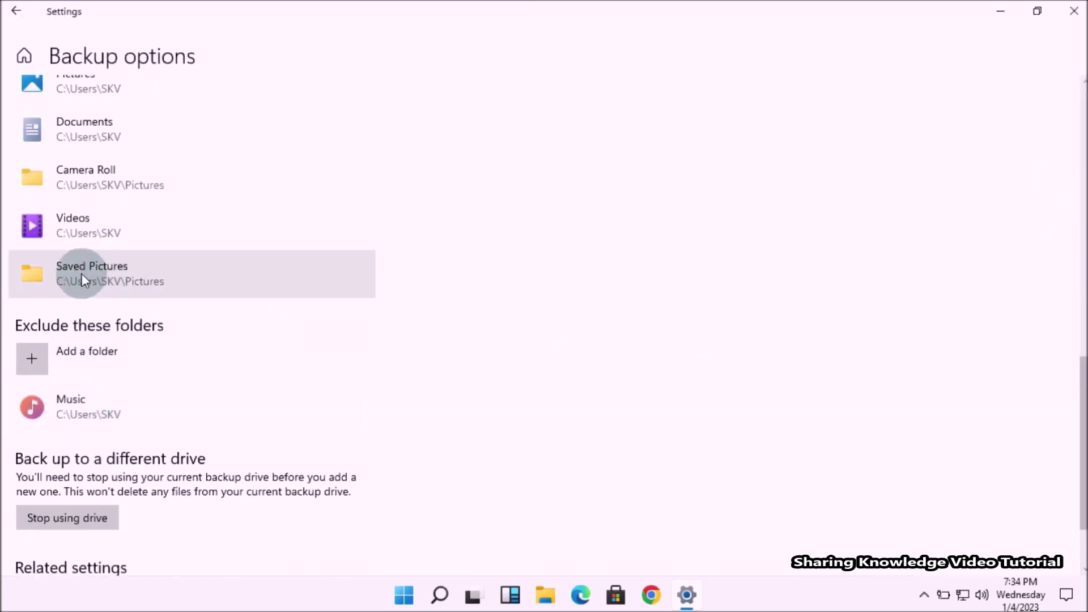
click(334, 401)
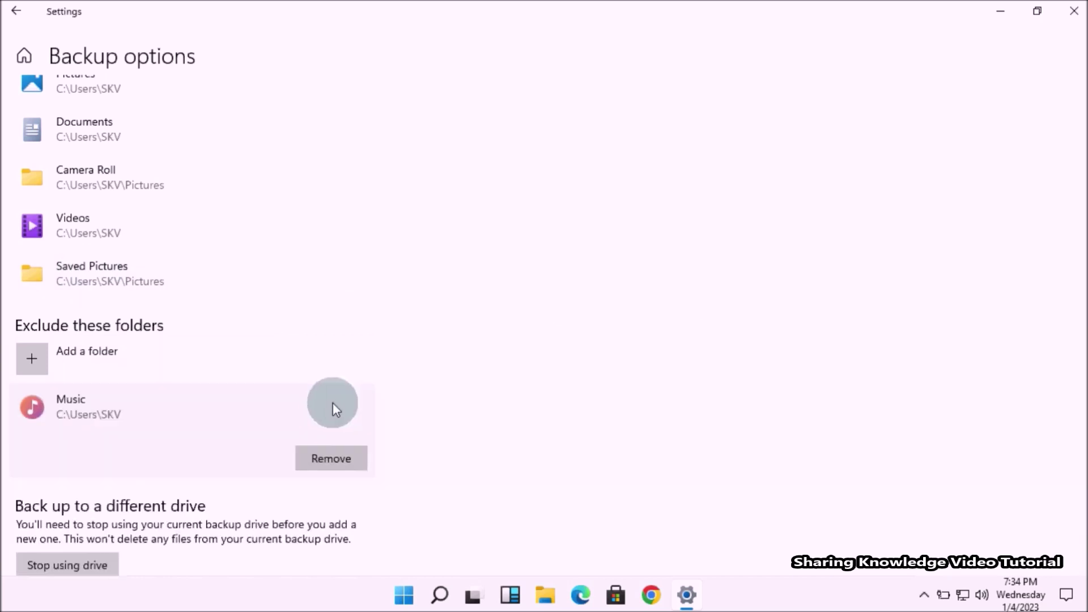
click(178, 274)
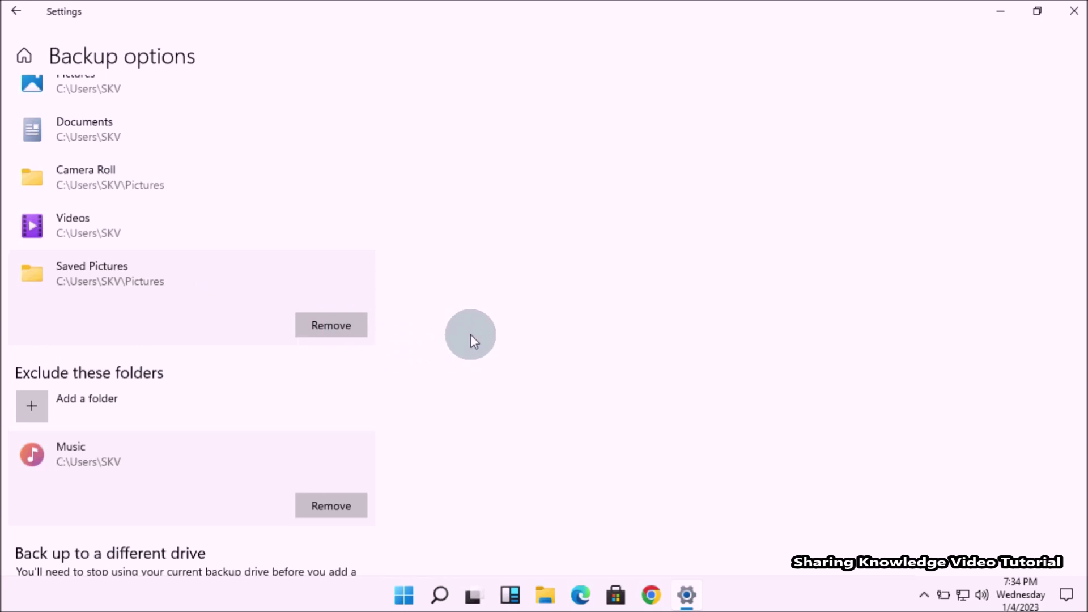
drag(1079, 436, 1080, 153)
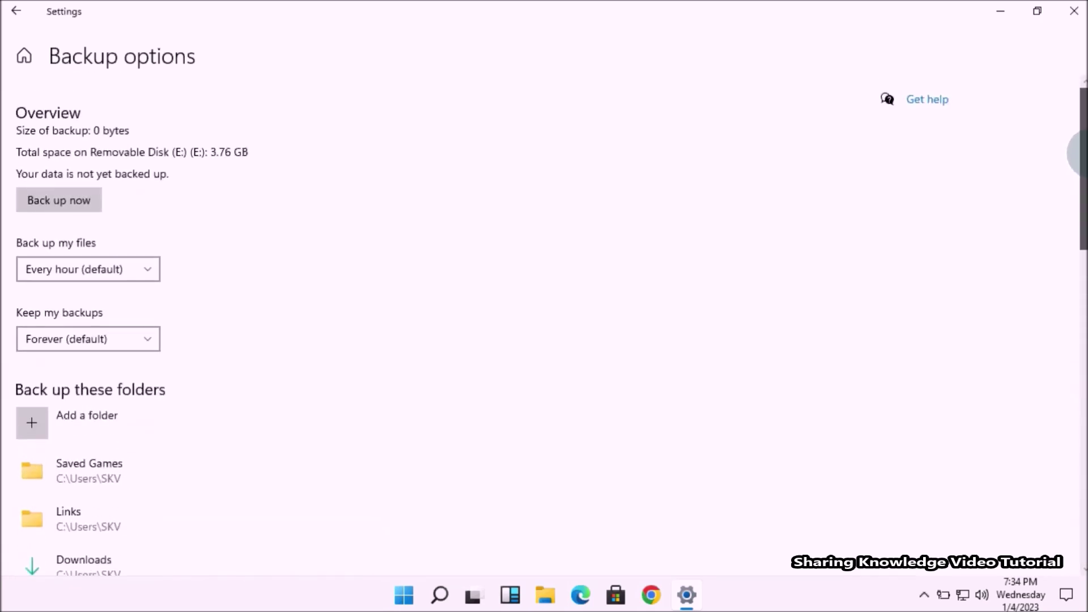
click(16, 11)
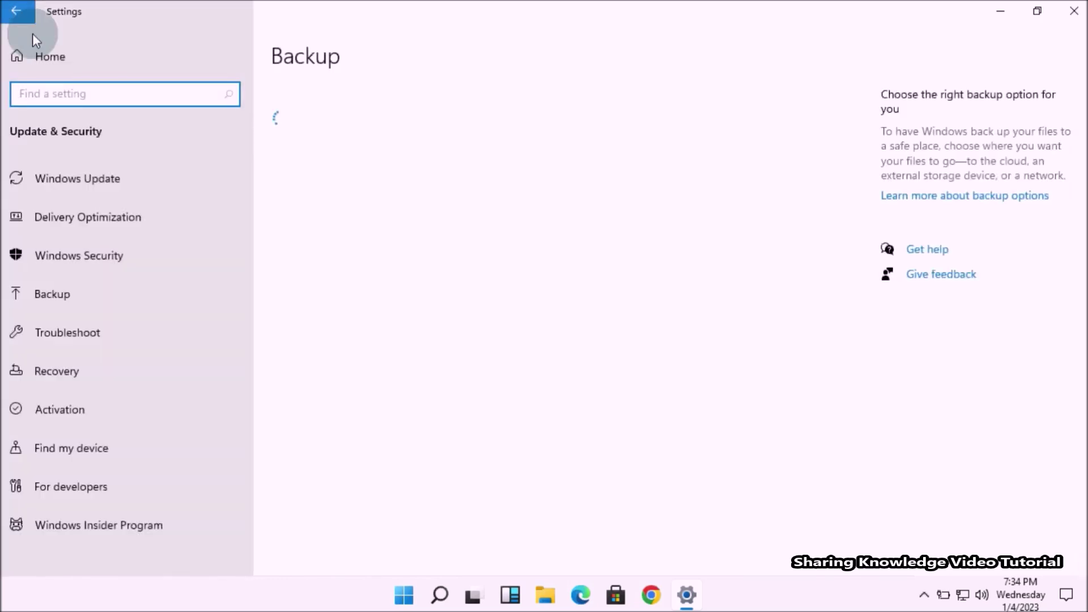
click(290, 290)
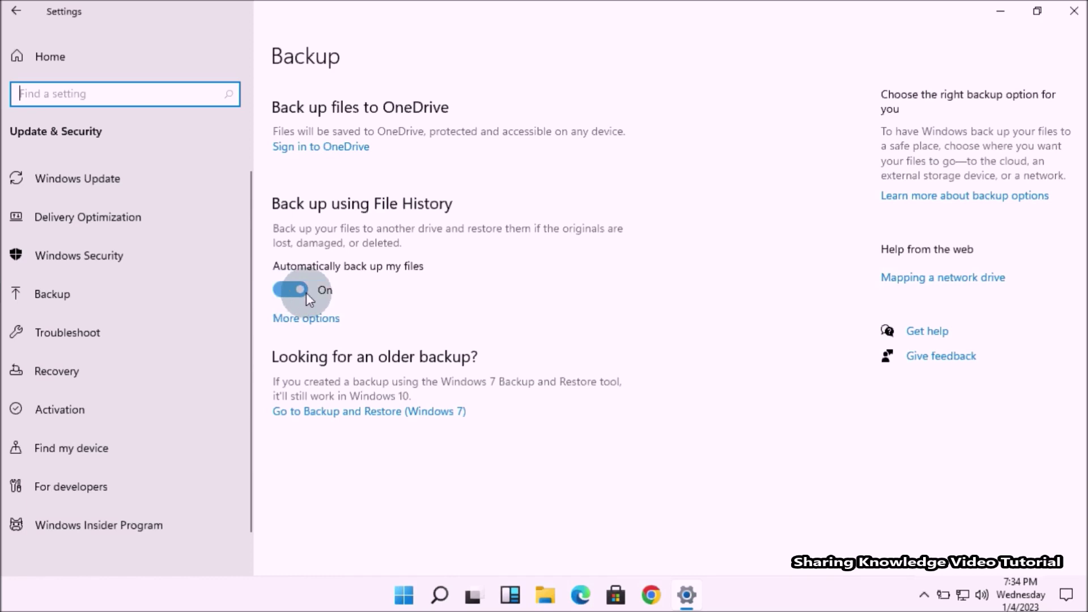
click(315, 322)
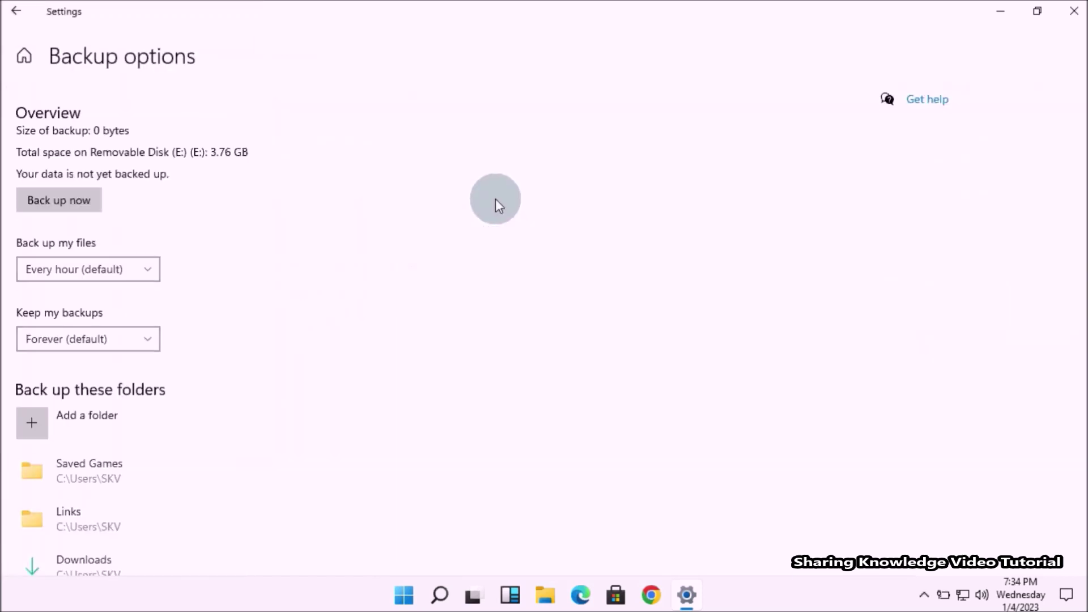
Stop using Removable Disk (E:) as the File History drive and go back to Backup.
scroll(1082, 329, down, 5)
drag(1083, 329, 1049, 517)
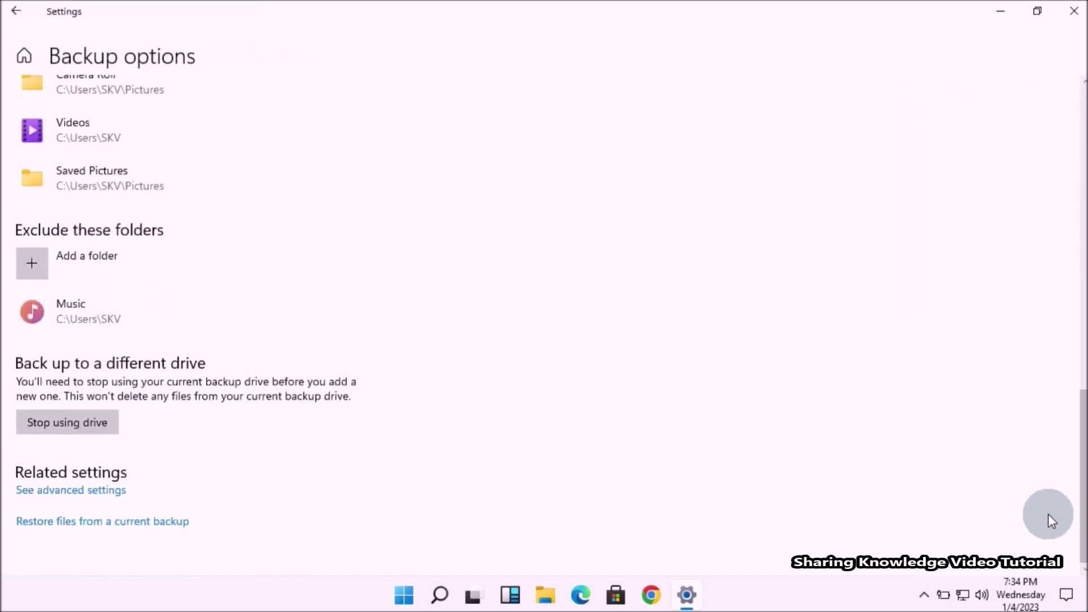
click(79, 425)
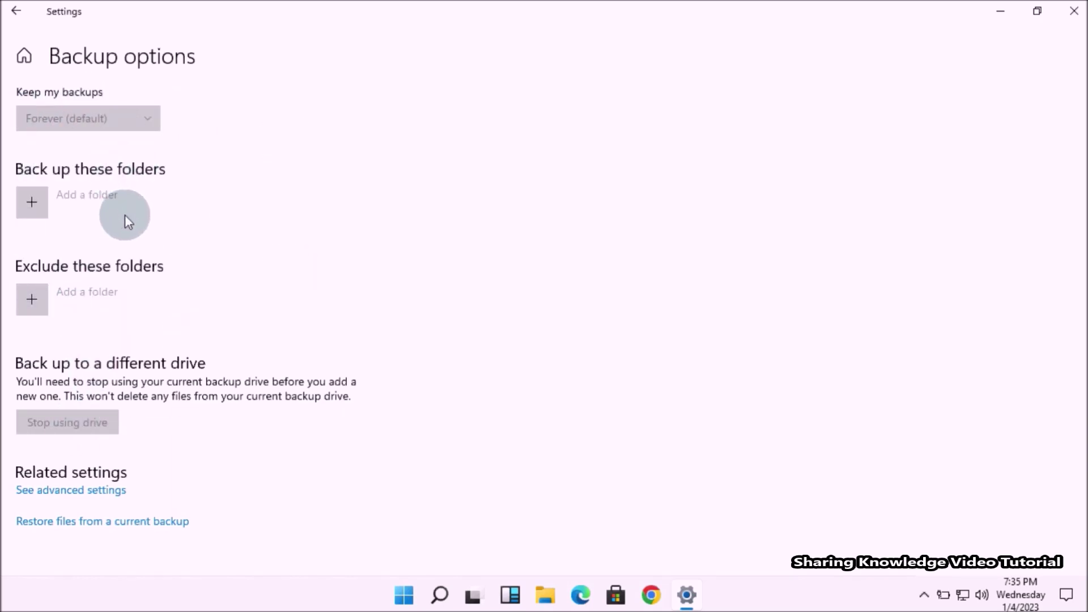
drag(1076, 398, 1075, 241)
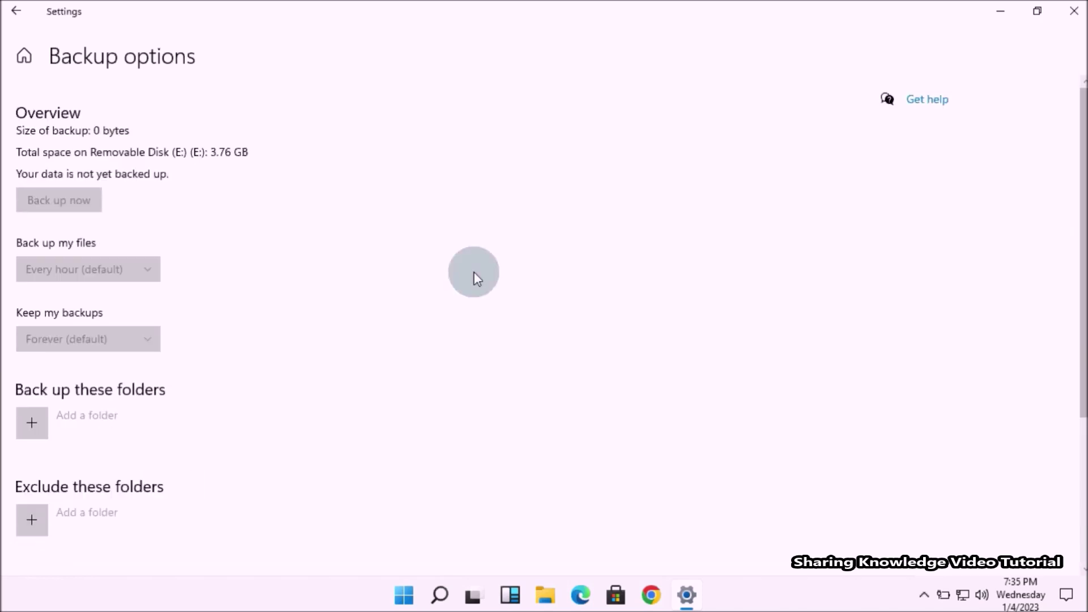
click(16, 11)
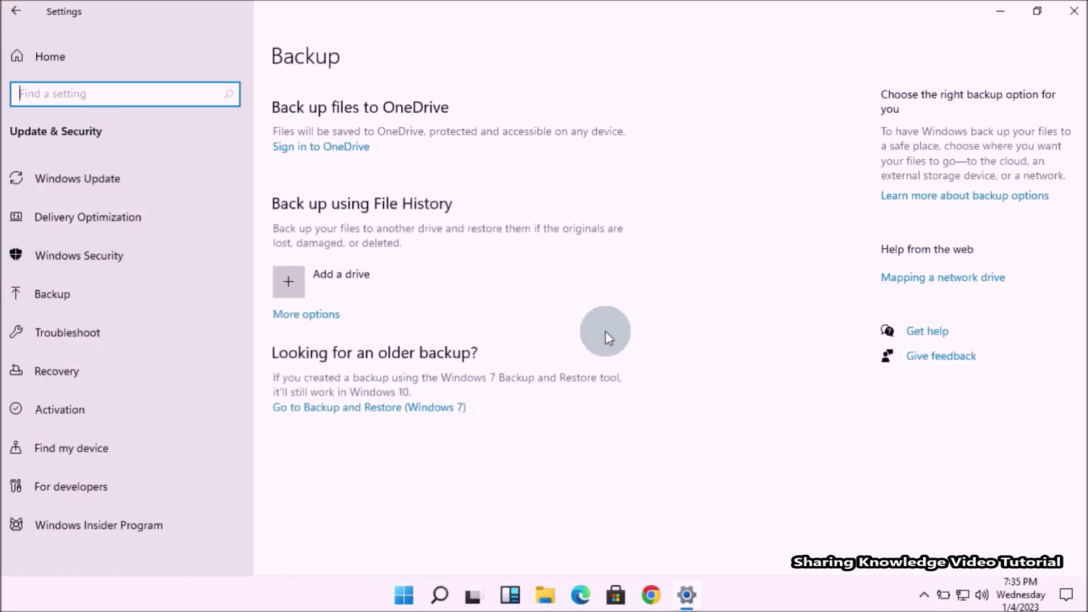
Close the Windows Settings window.
click(1074, 11)
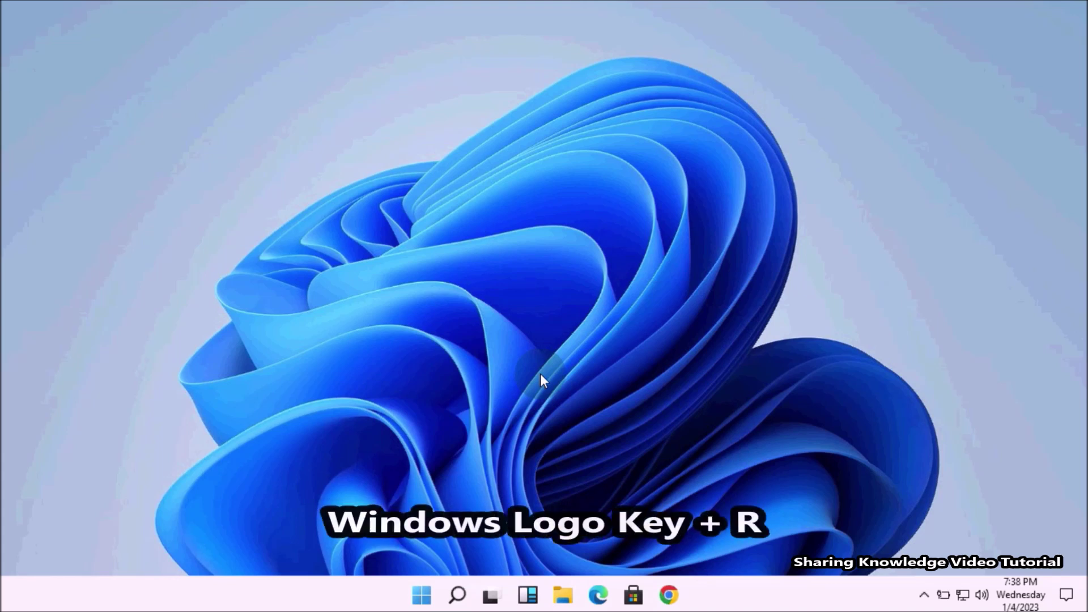
Launch Control Panel with 'control' from Run, maximized in Large icons view, and open File History.
key(super+r)
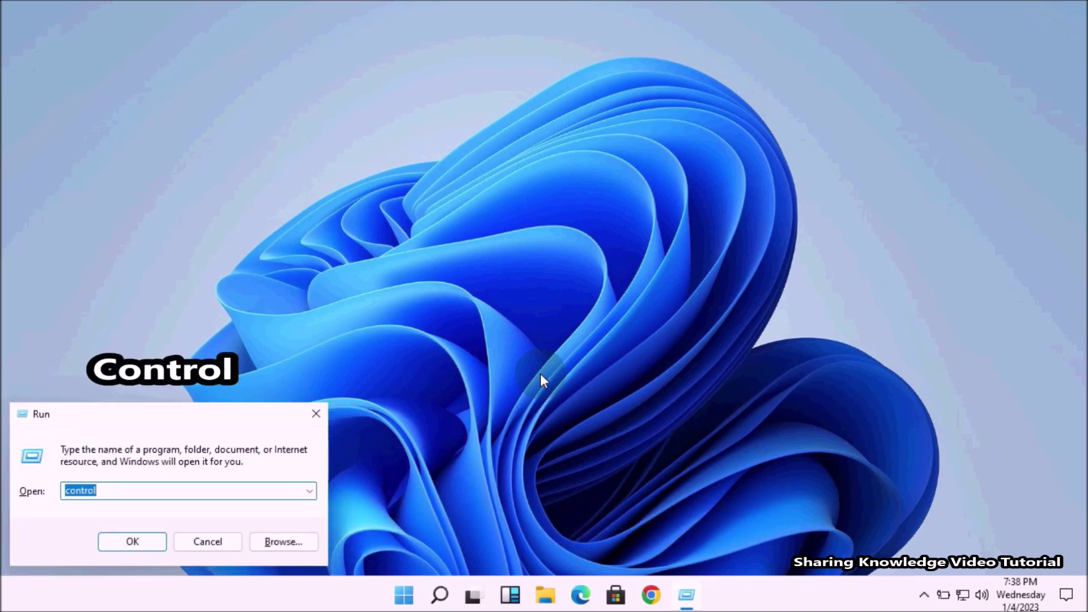
key(Return)
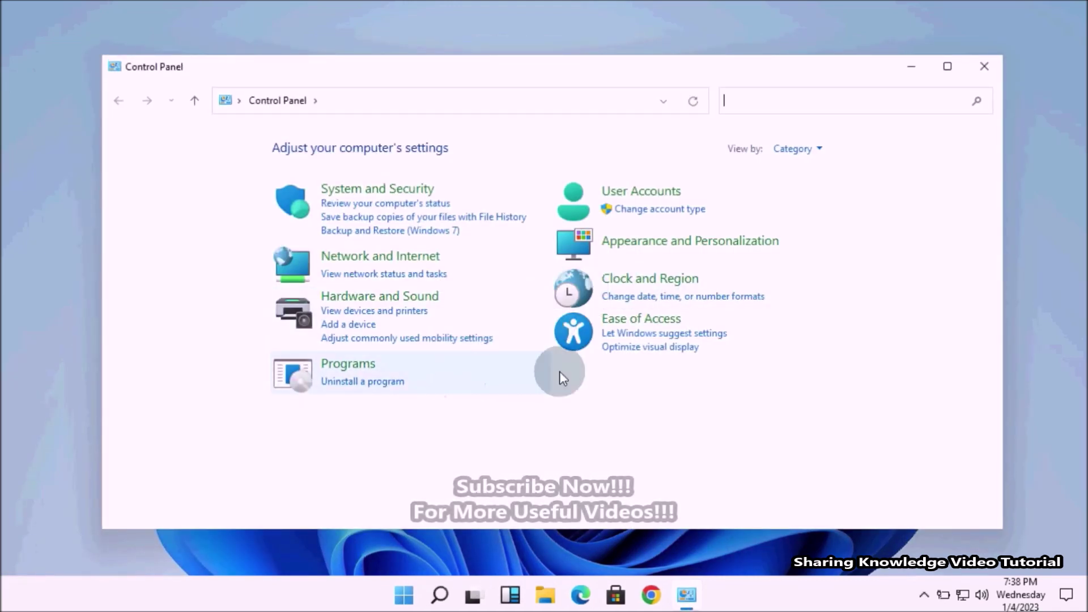
click(948, 66)
click(813, 86)
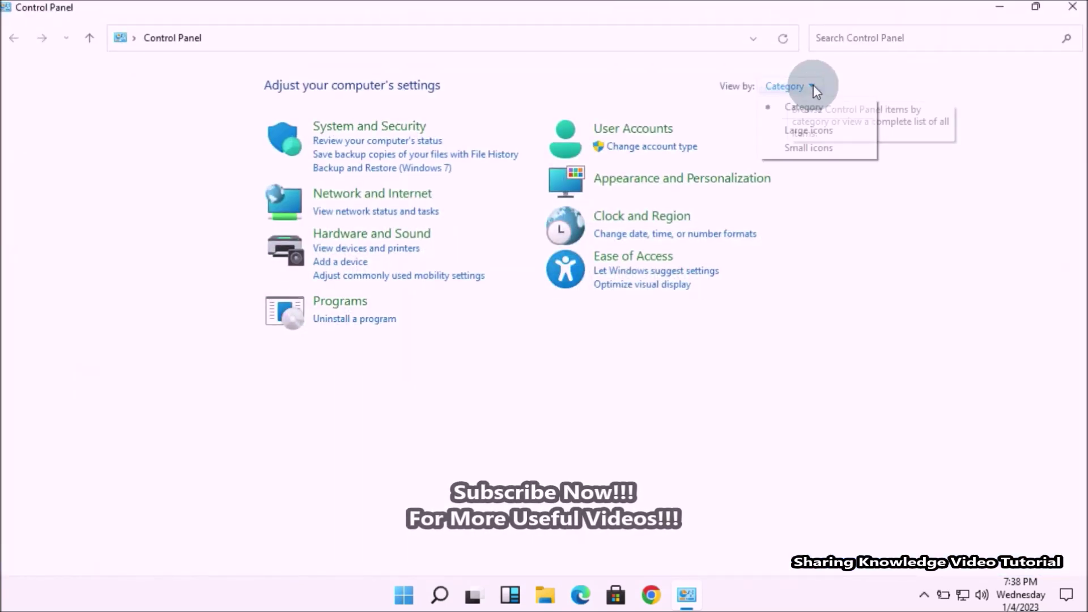
click(814, 129)
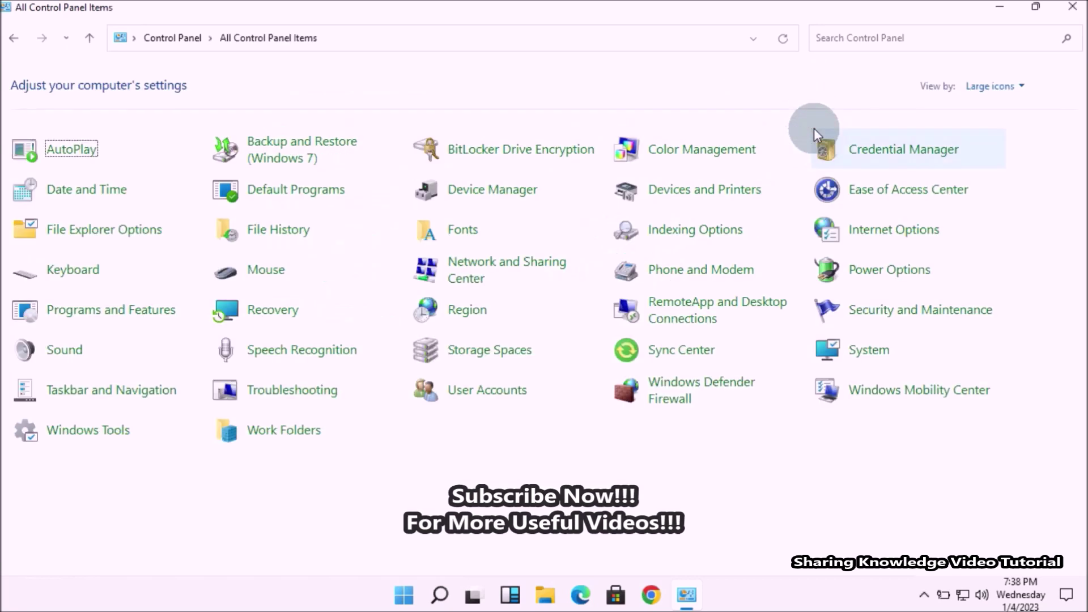
click(283, 229)
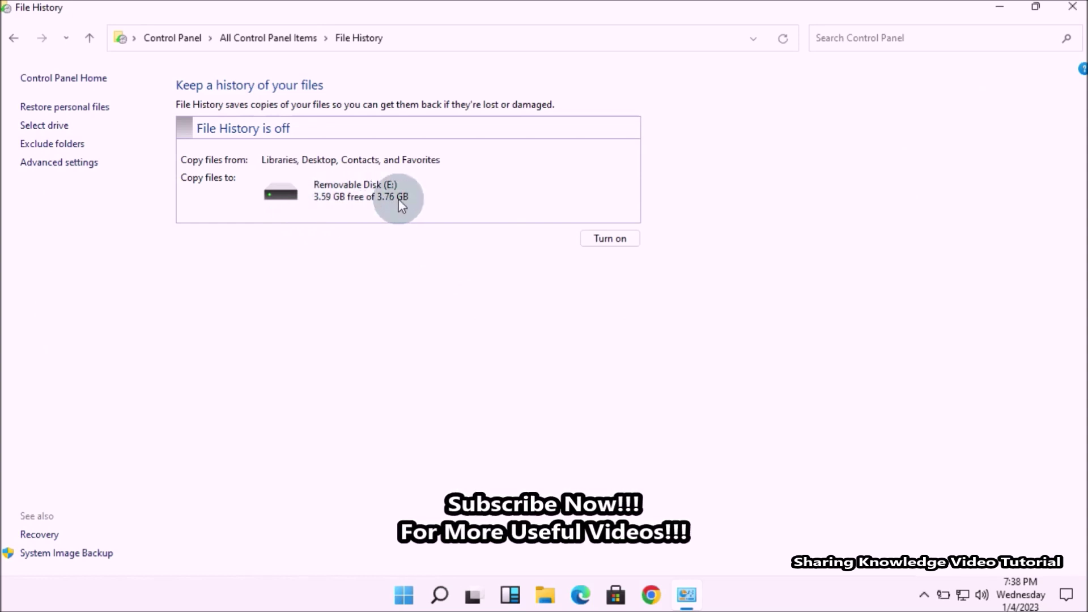
Turn File History on to Removable Disk (E:) and go to the Select drive page.
click(601, 247)
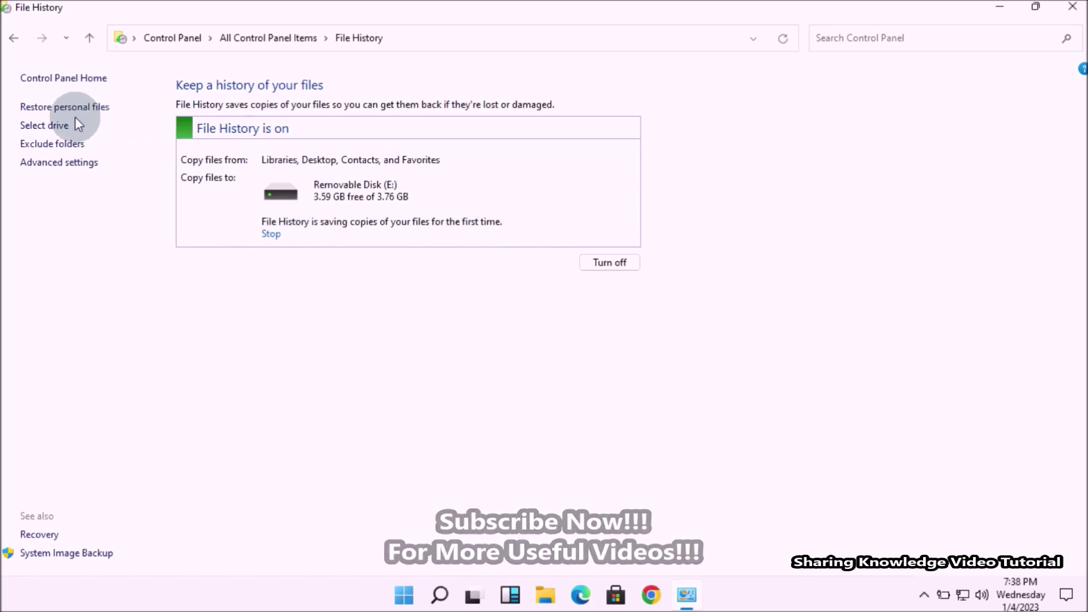
click(46, 125)
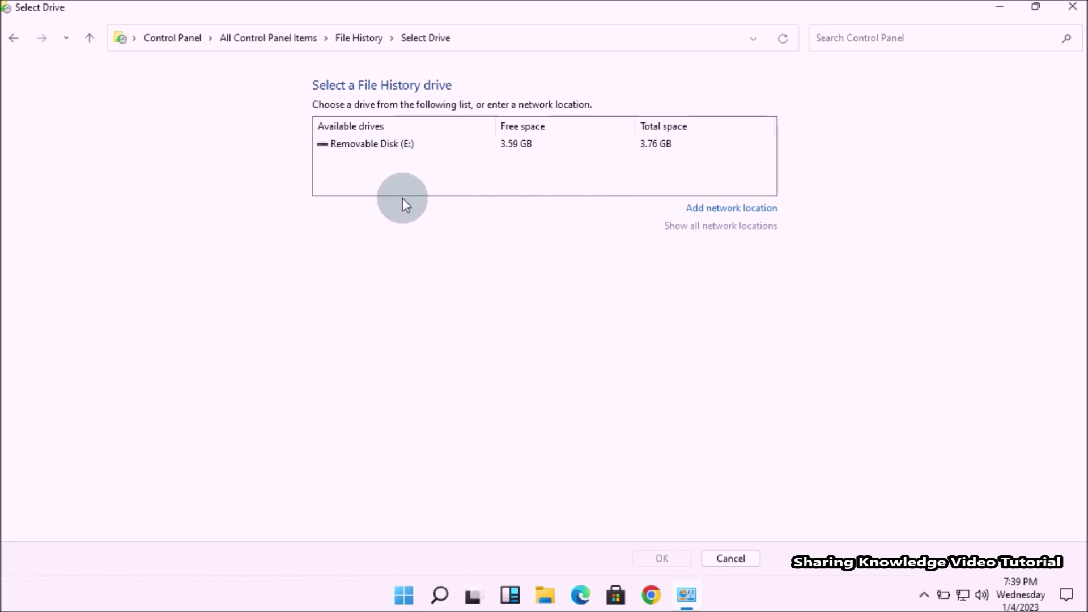
Review Exclude folders, cancel adding a folder so none are excluded, and return to File History.
click(92, 43)
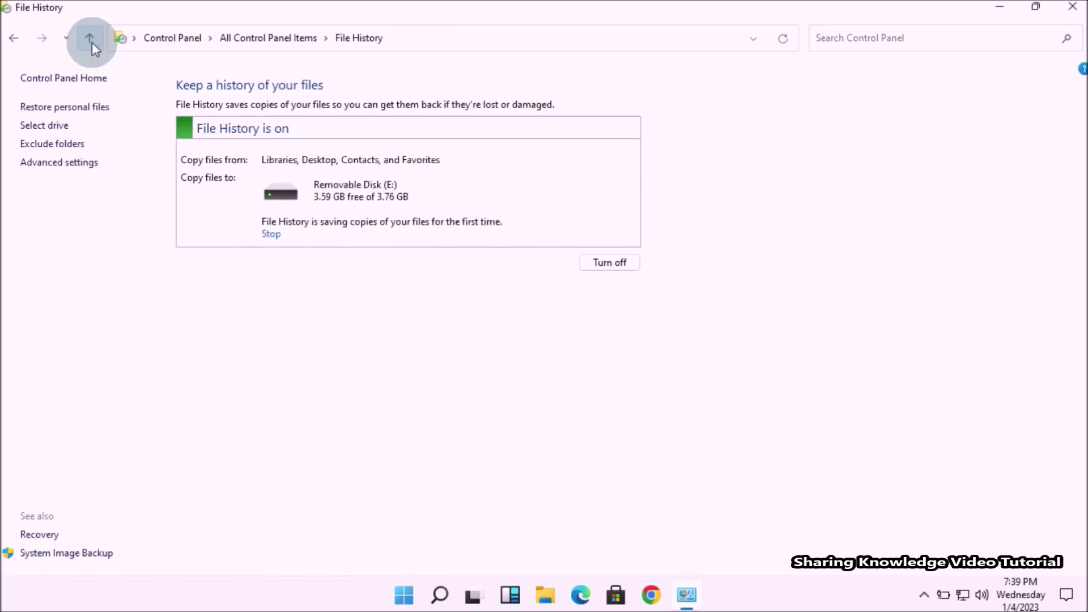
click(59, 145)
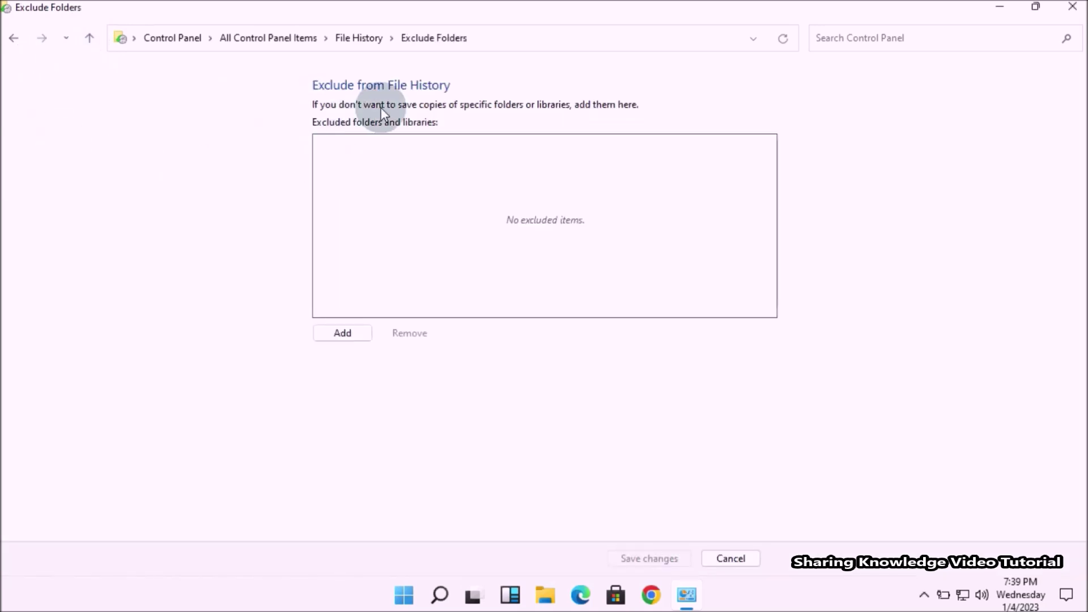
click(344, 332)
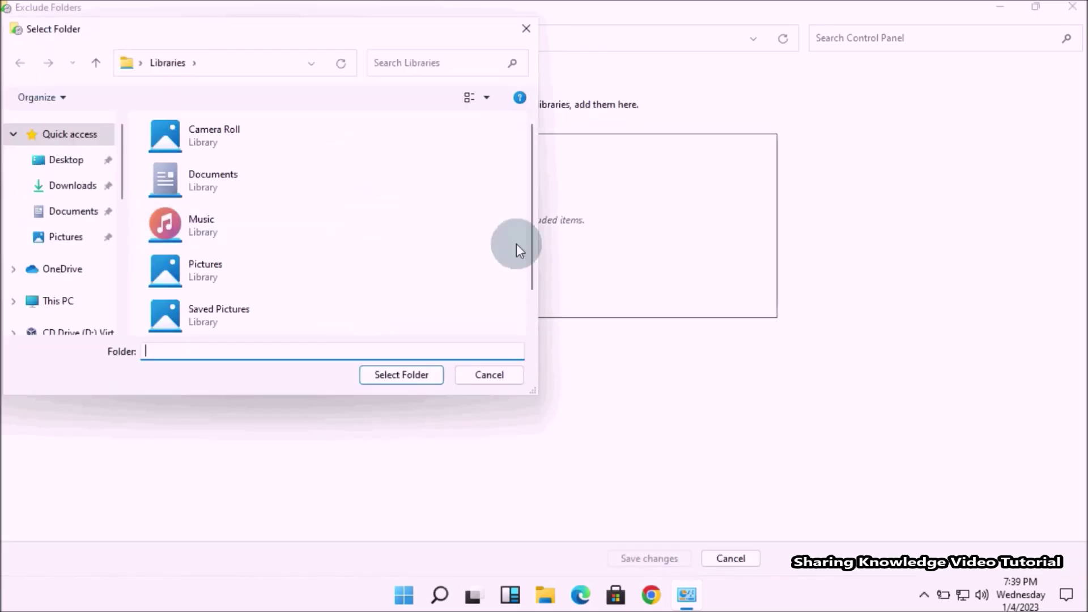
drag(532, 161, 524, 219)
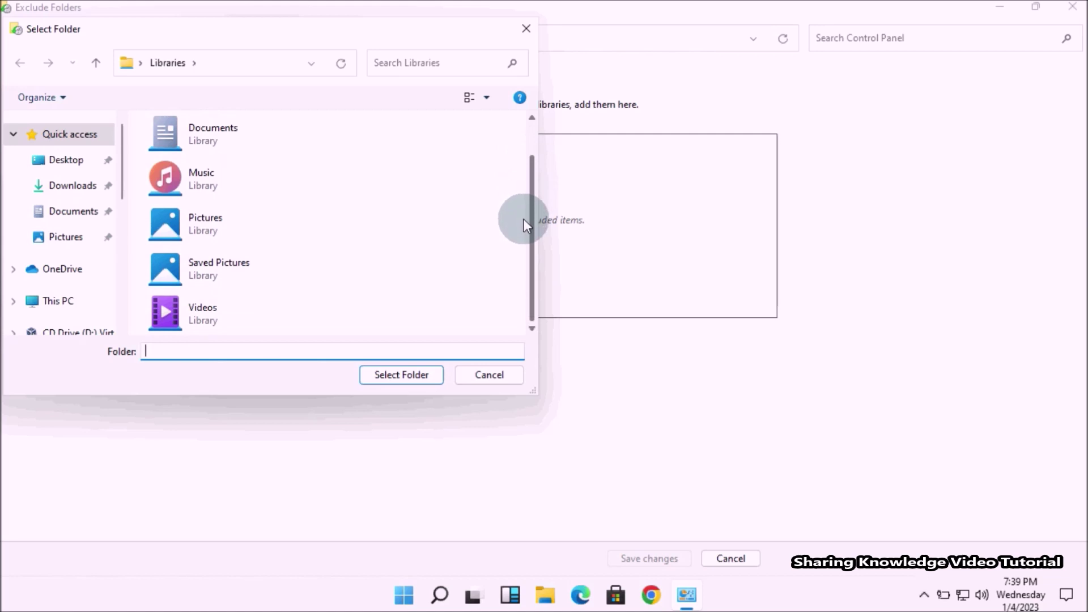
click(486, 375)
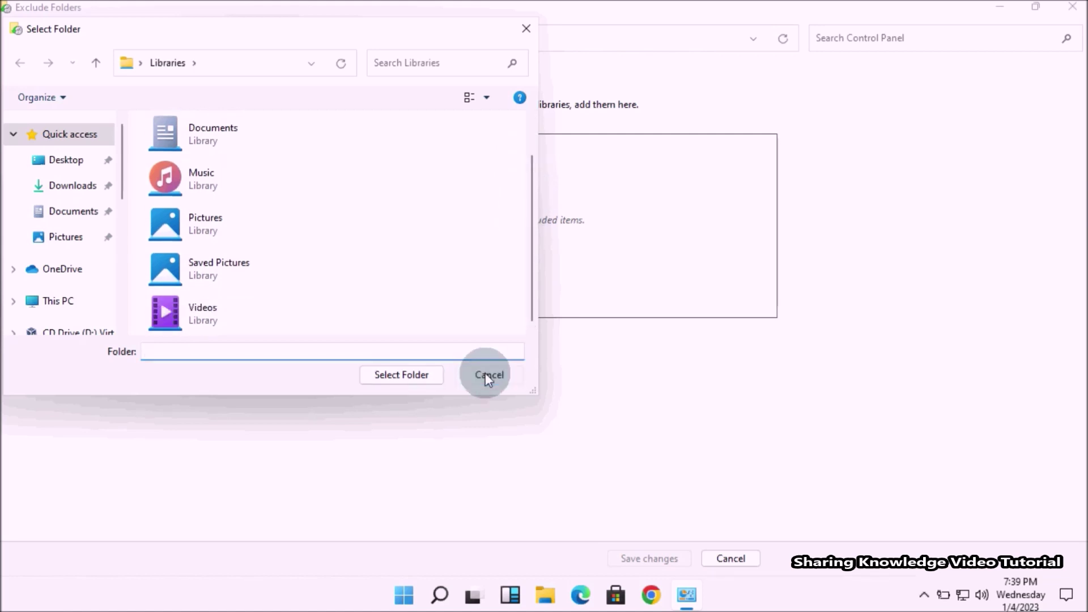
click(14, 39)
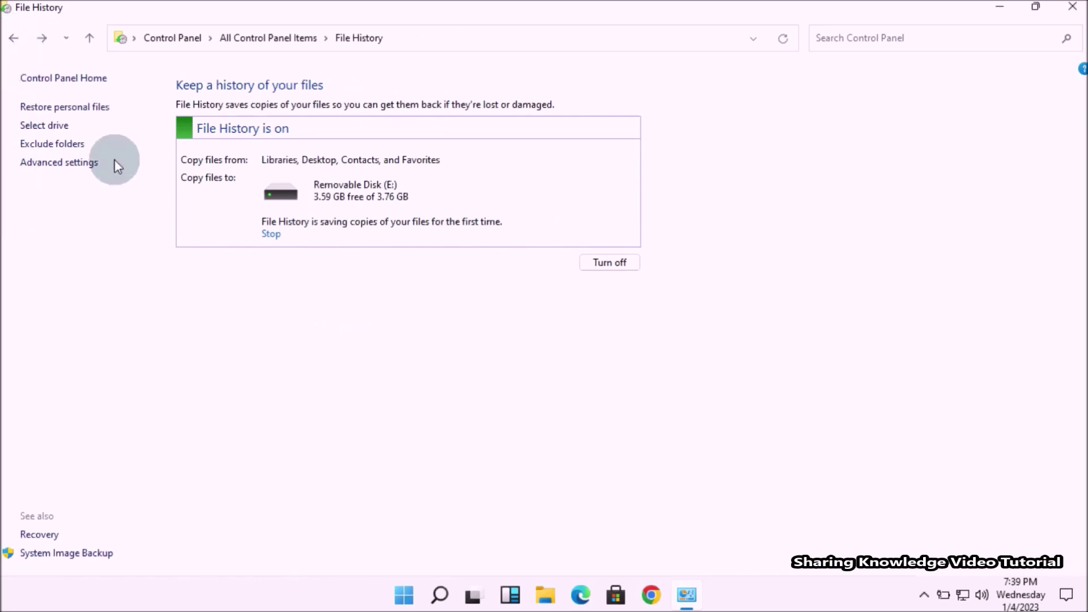
click(43, 164)
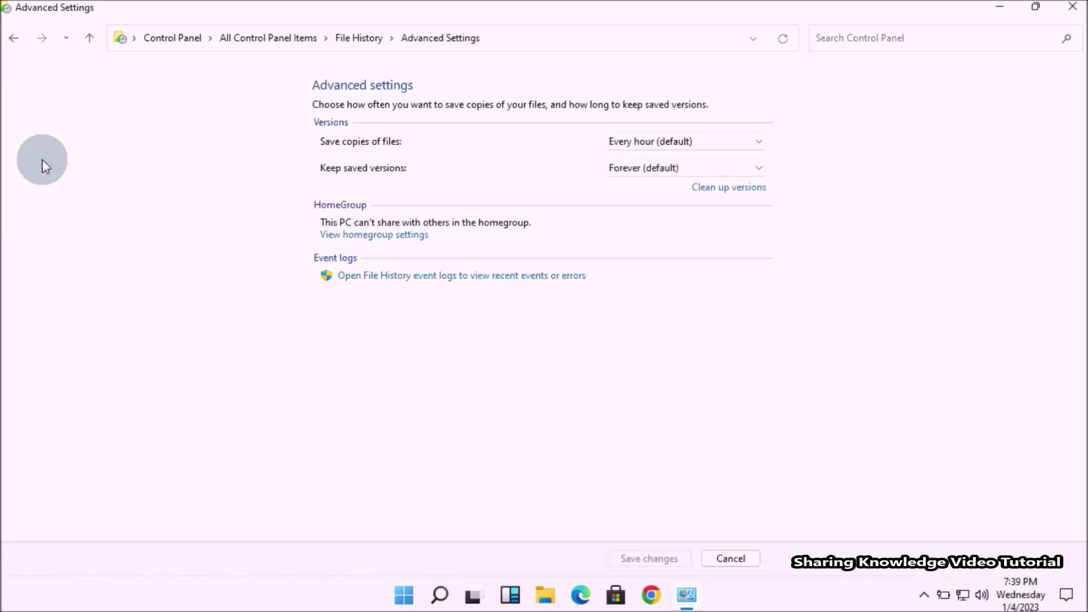
click(747, 139)
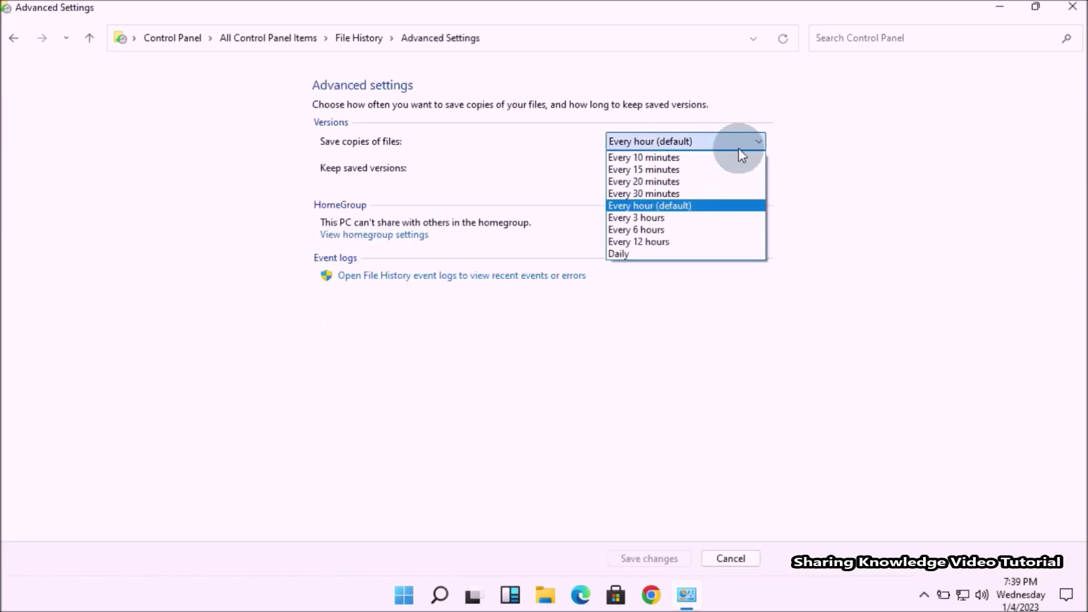
click(799, 168)
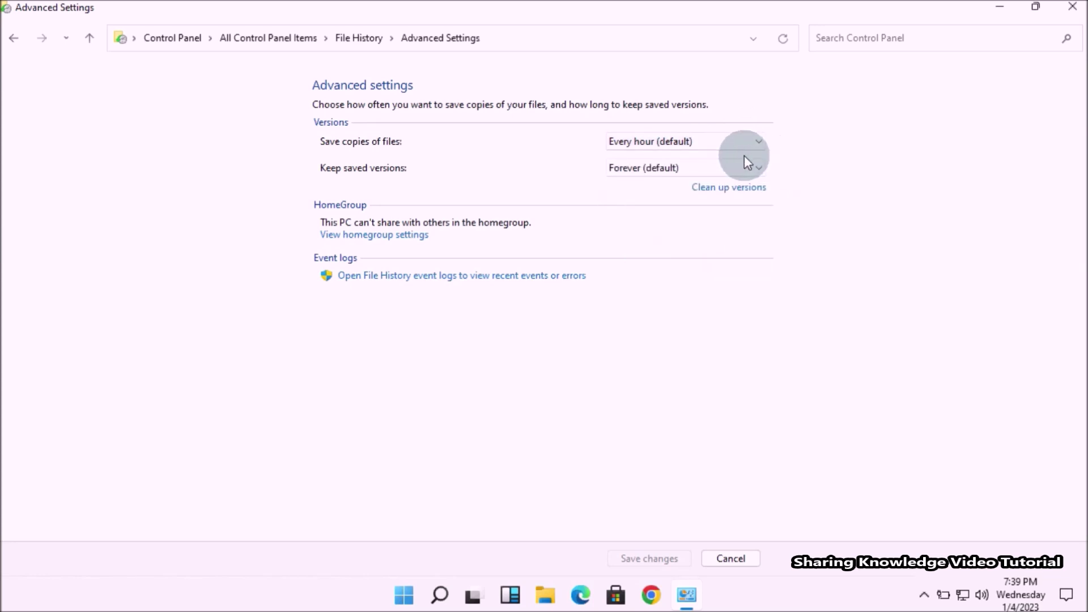
click(744, 164)
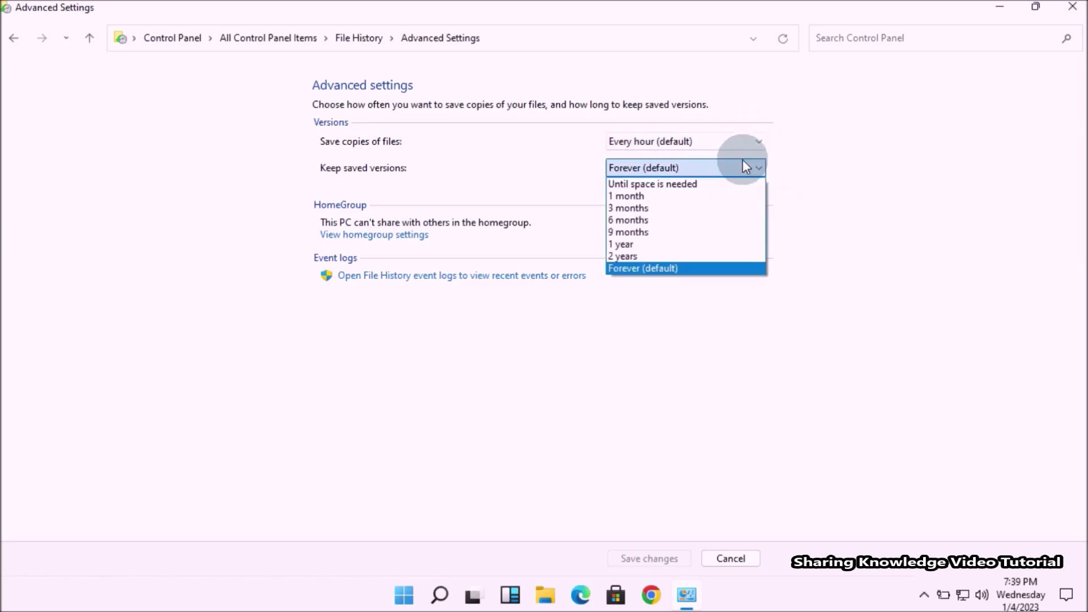
click(847, 201)
click(22, 38)
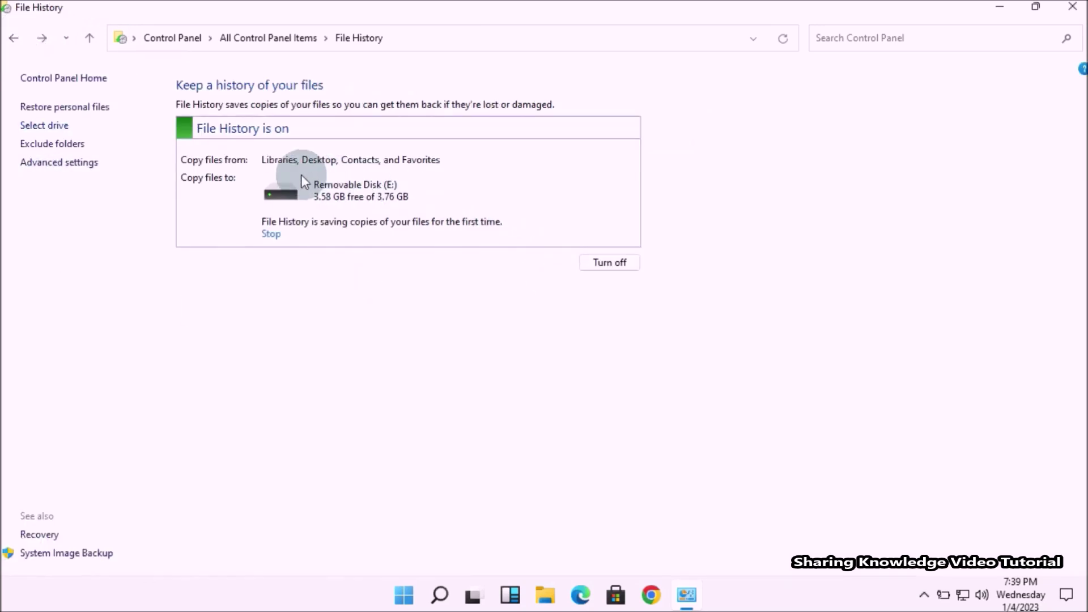
Stop the first backup to Removable Disk (E:), turn File History off, and close the window.
click(272, 236)
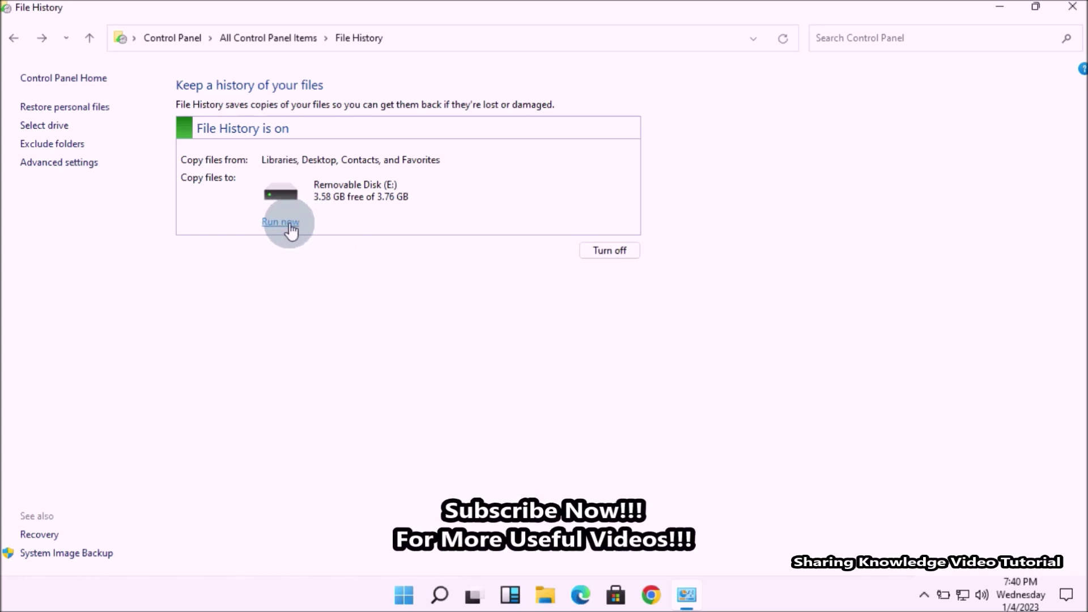
click(617, 250)
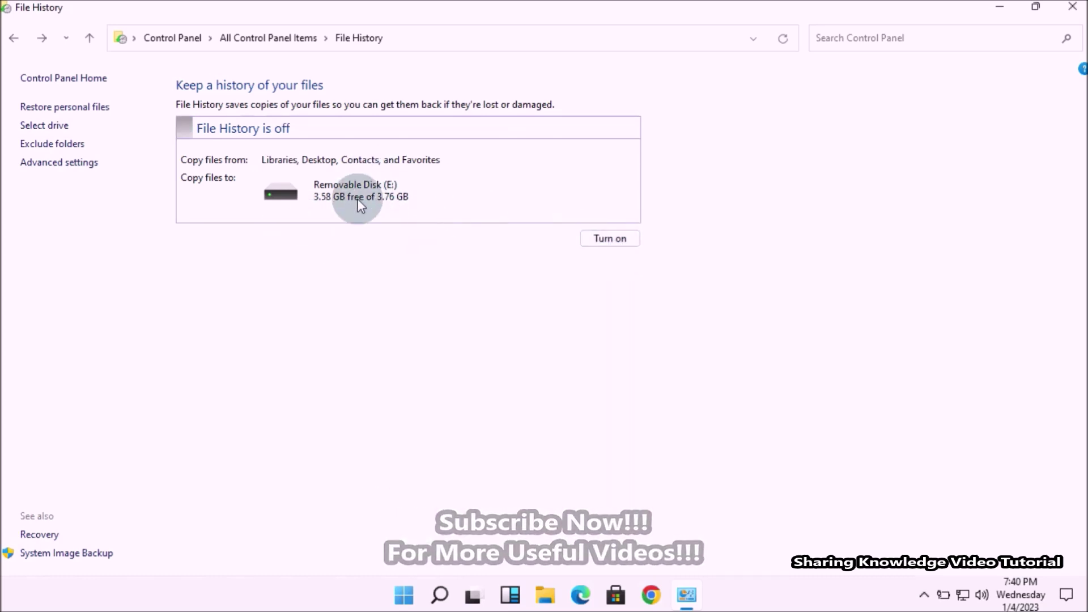
click(1059, 10)
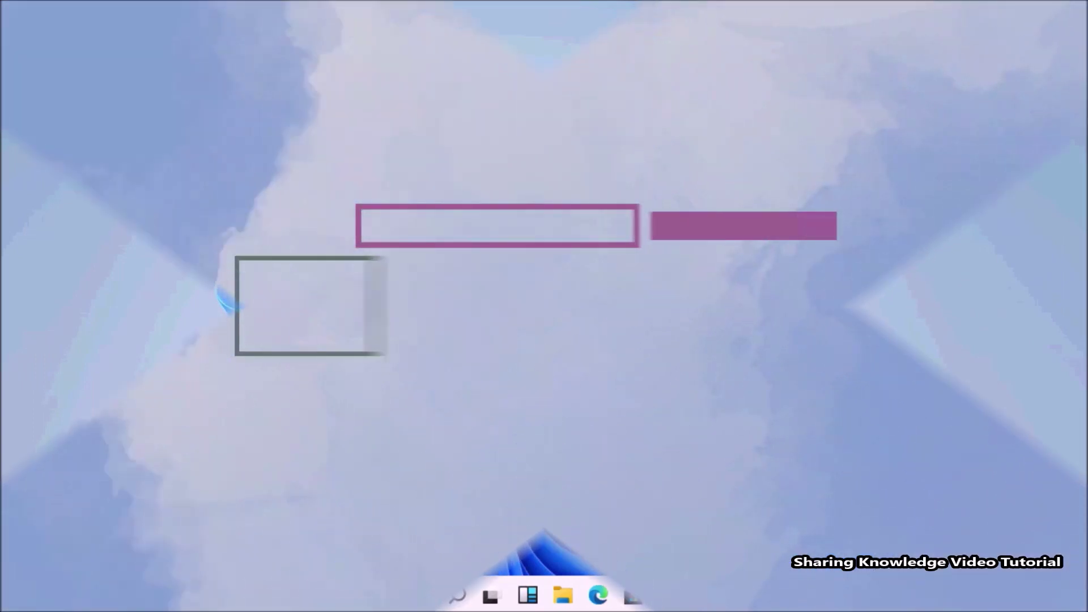